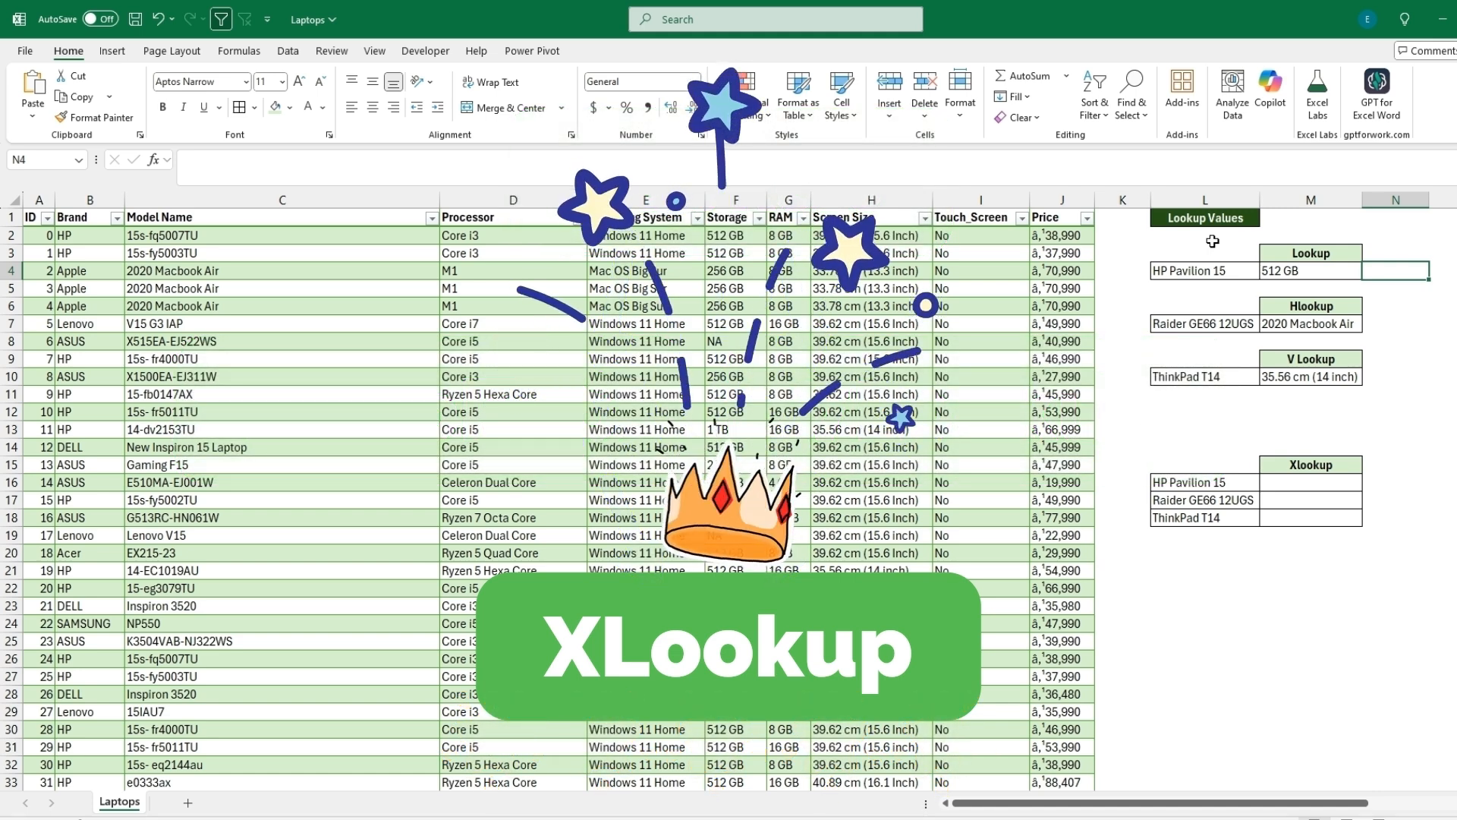
Examine the arguments of the LOOKUP formula in cell M4: lookup value, lookup vector and result vector.
left_click(1276, 268)
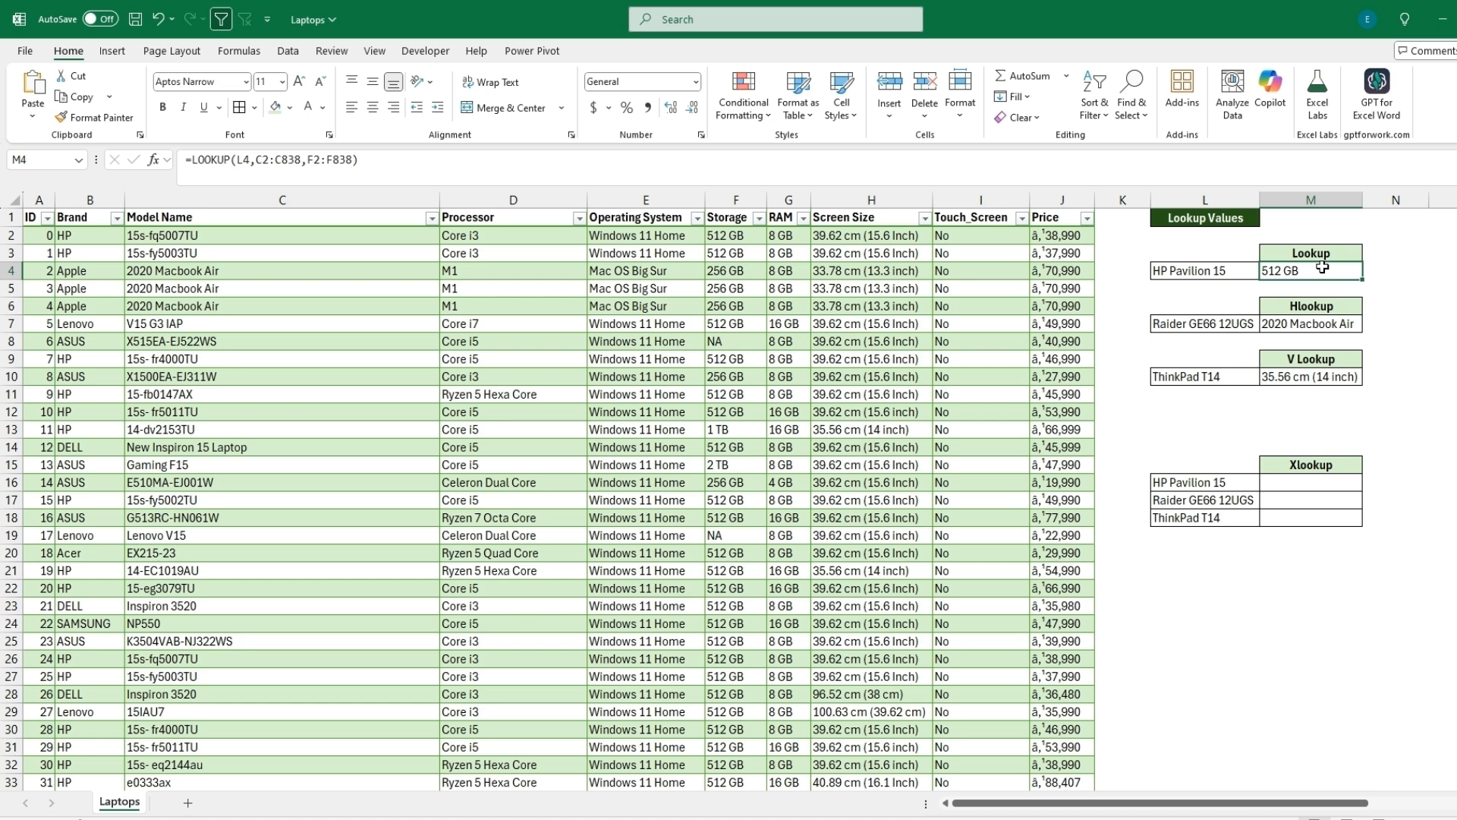
left_click(243, 162)
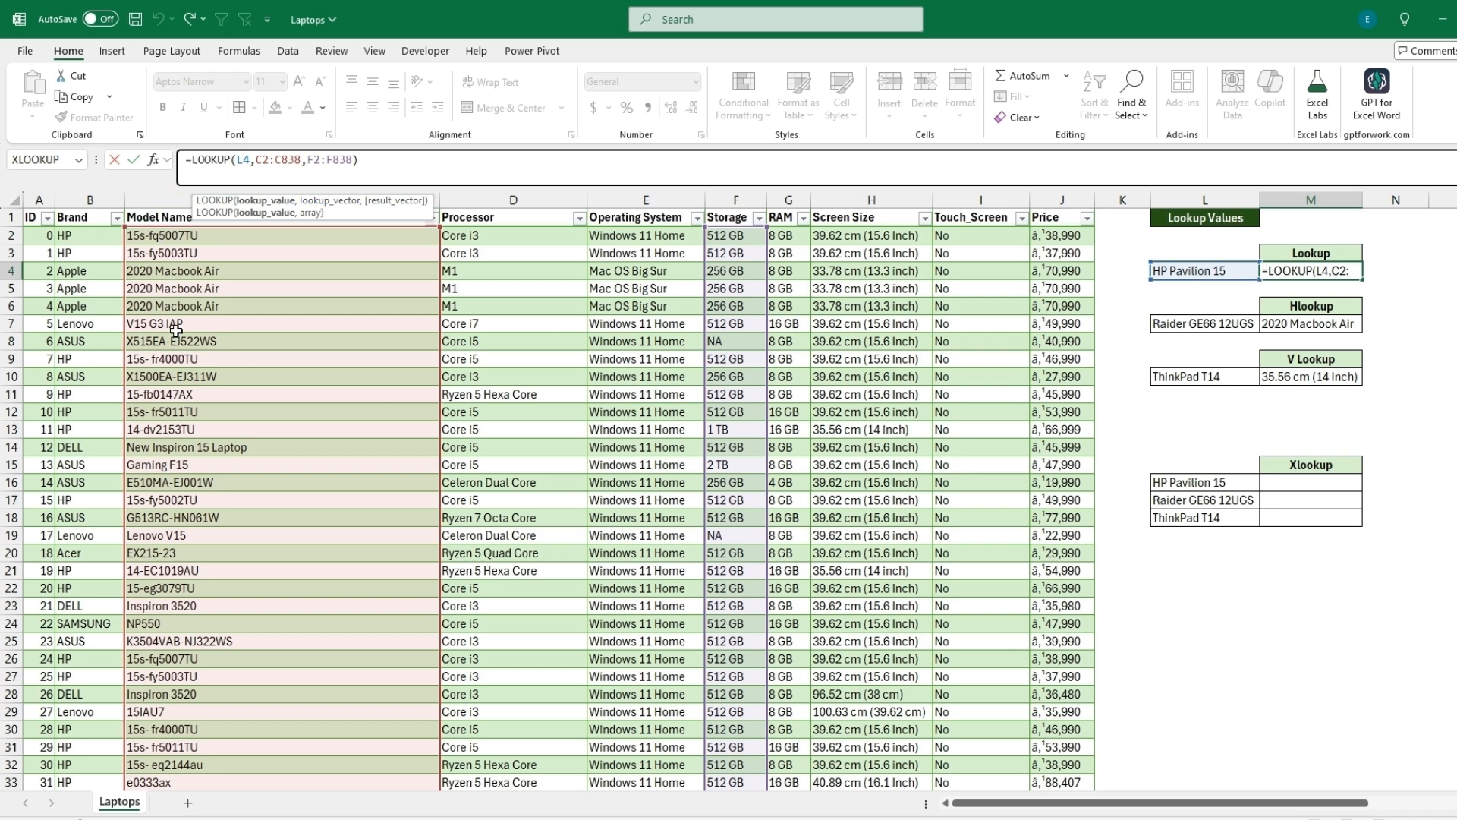
left_click(265, 159)
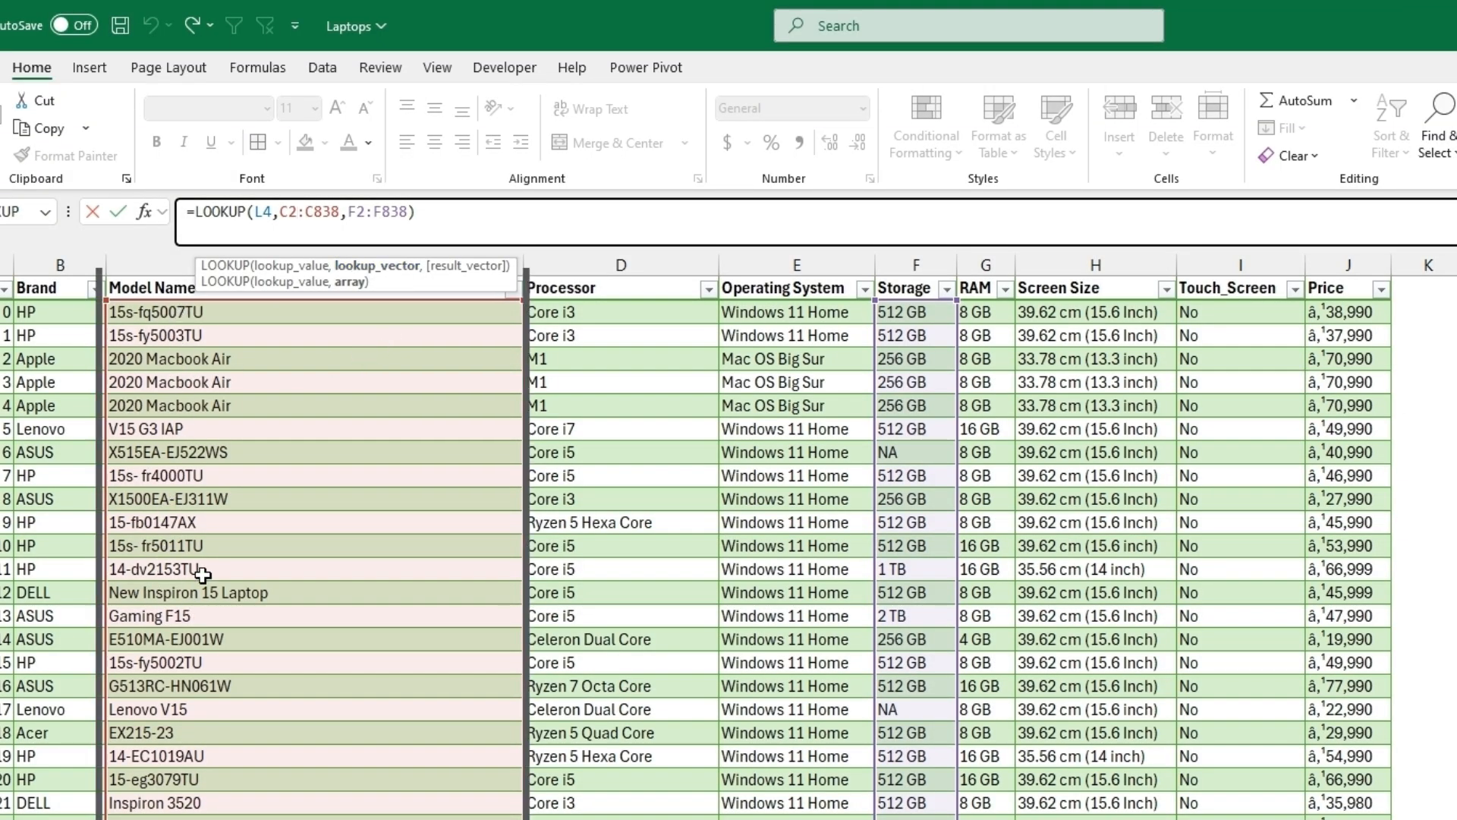
left_click(379, 215)
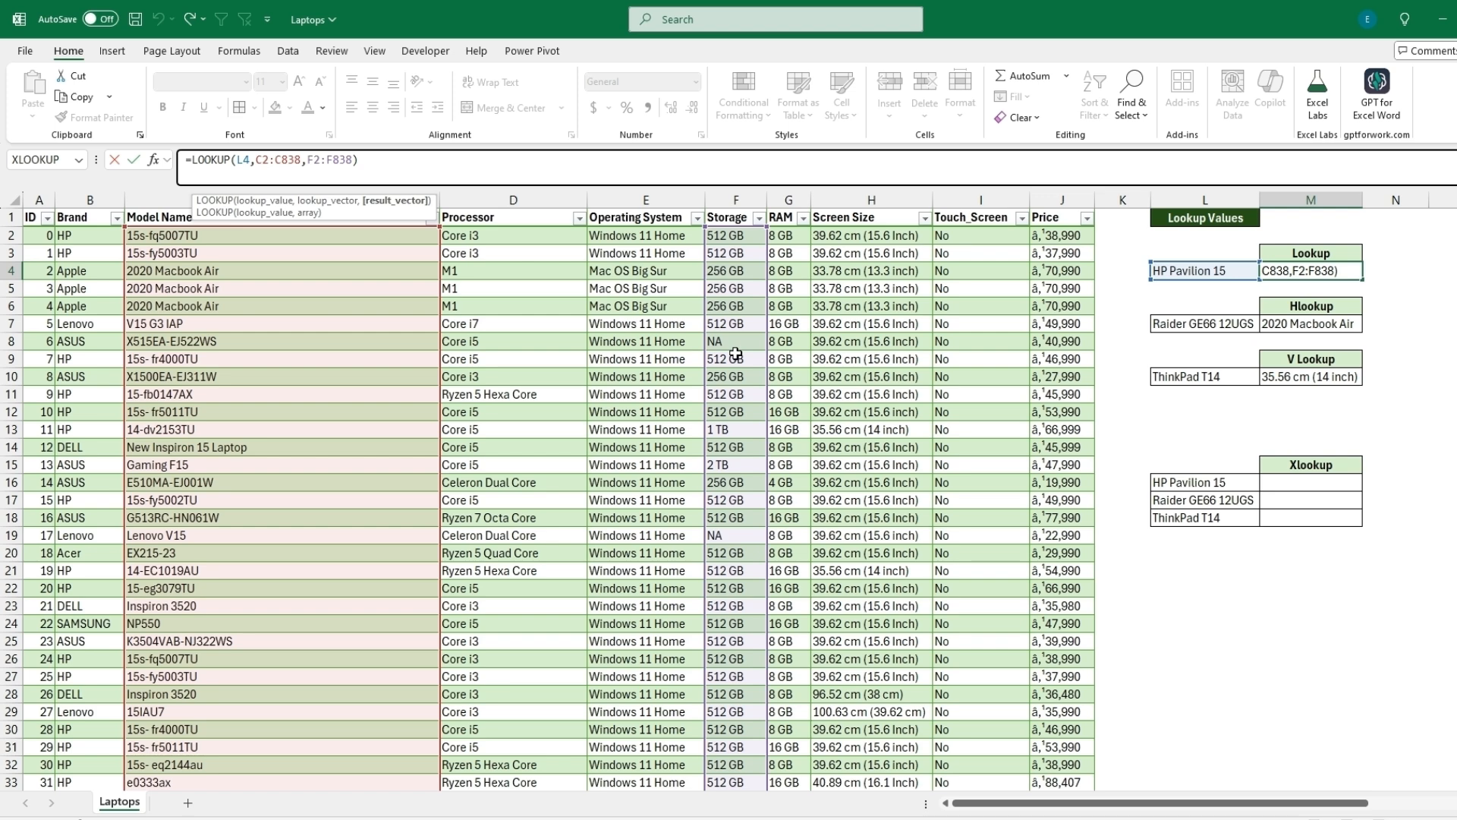
key("Return")
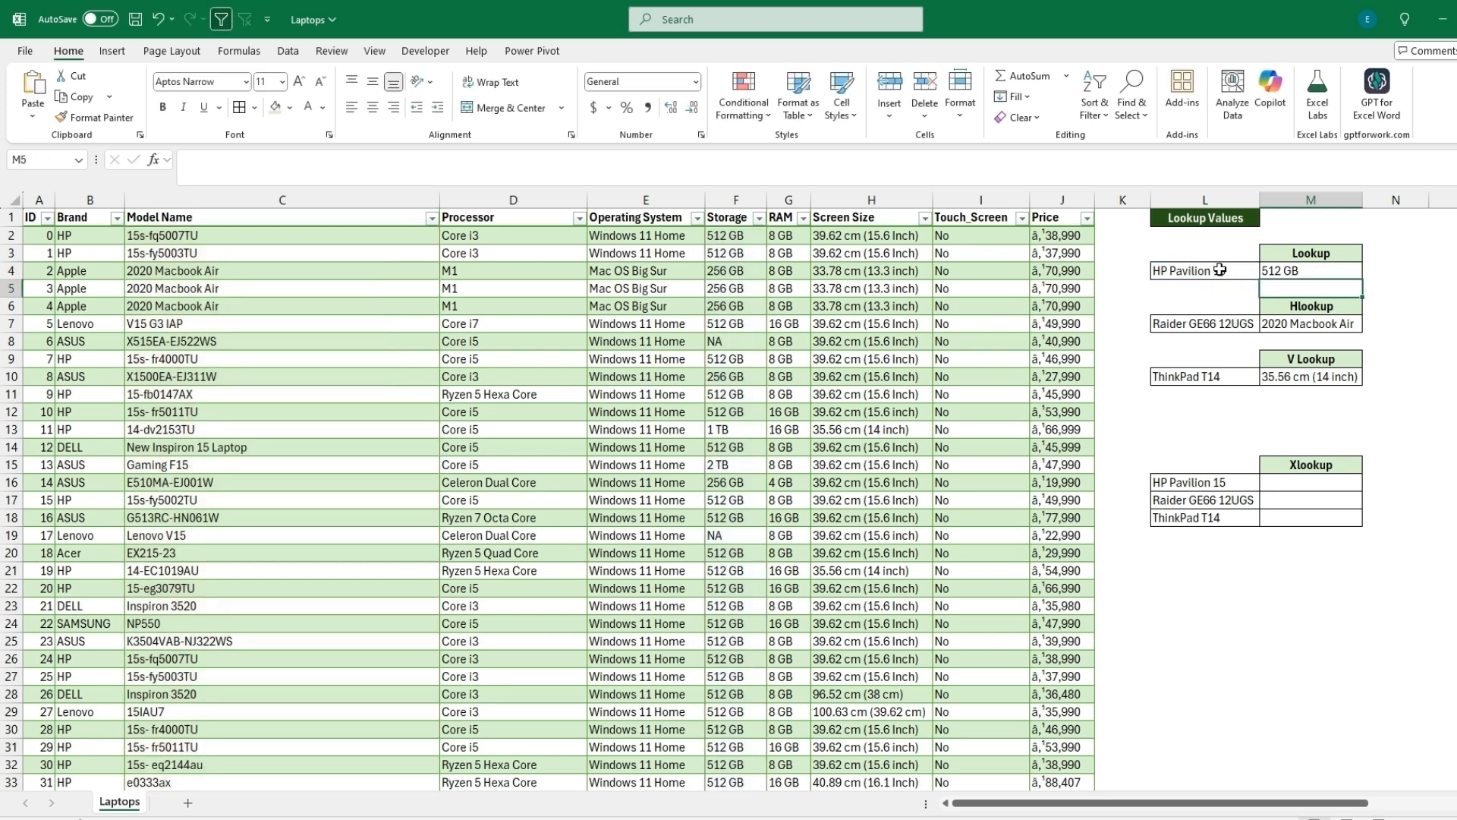
left_click(1281, 272)
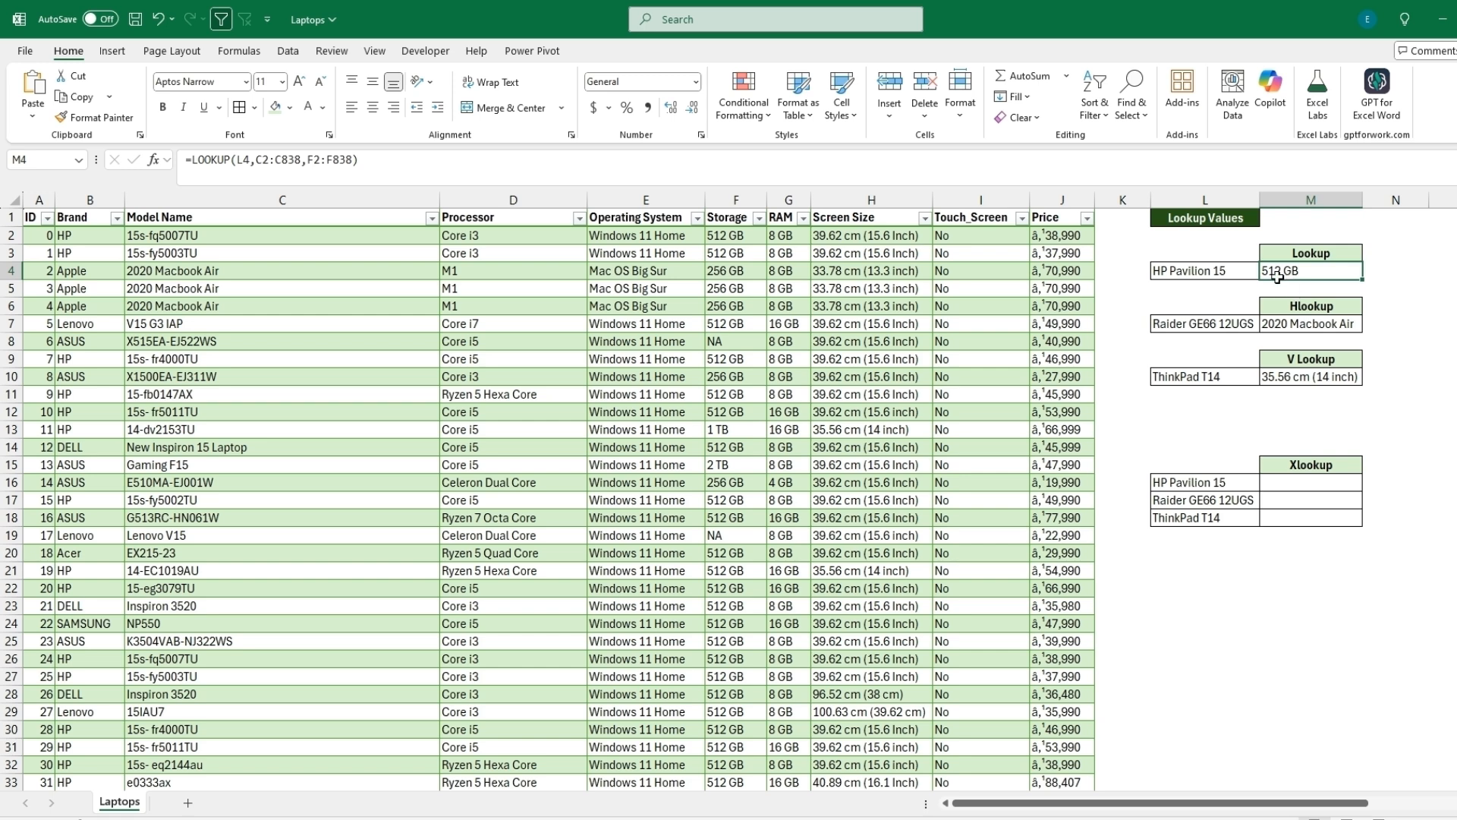
Inspect the HLOOKUP formula in cell M7, checking its lookup value, table array and row index number.
left_click(1288, 324)
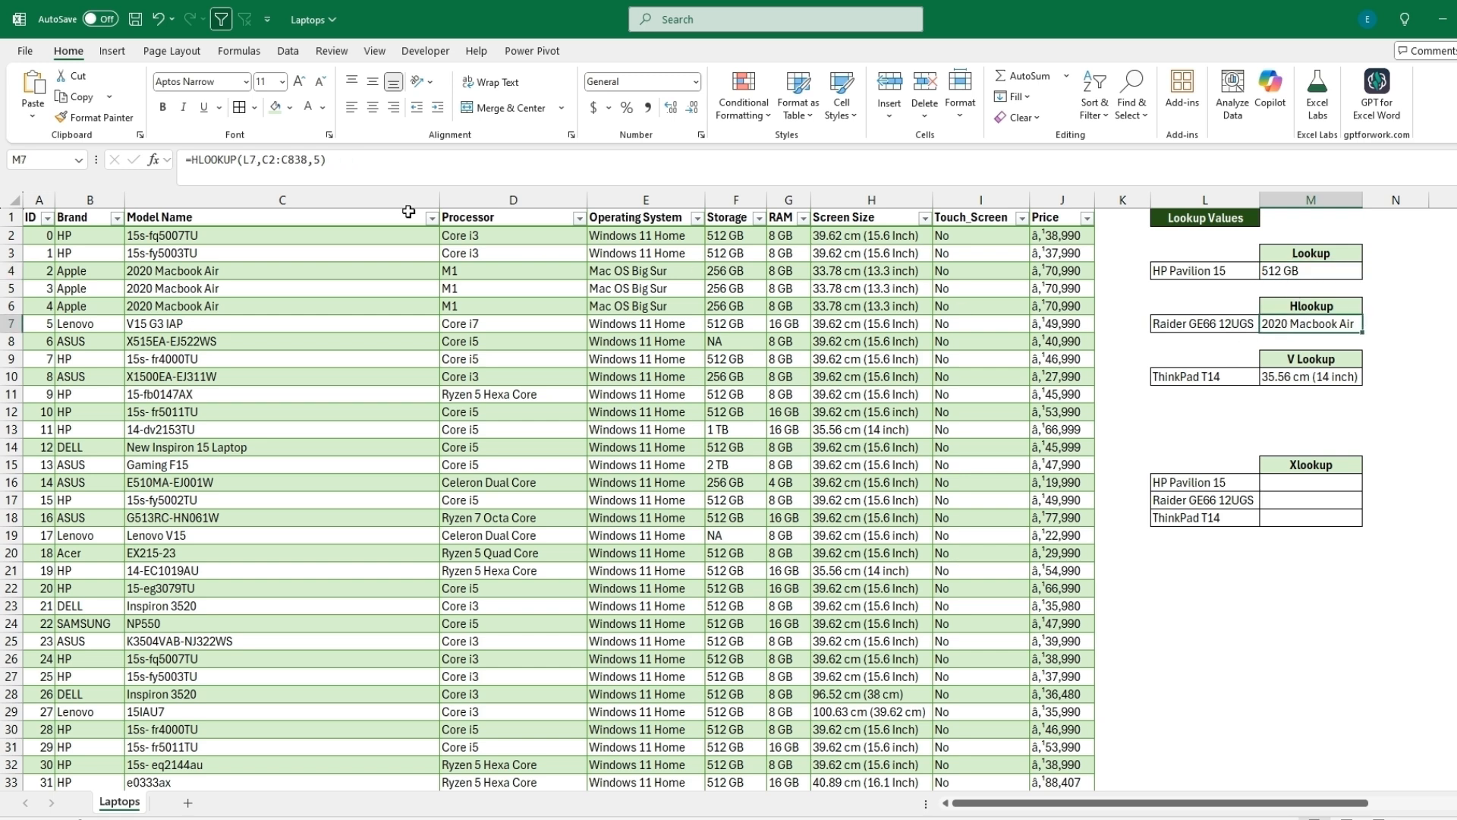
left_click(263, 165)
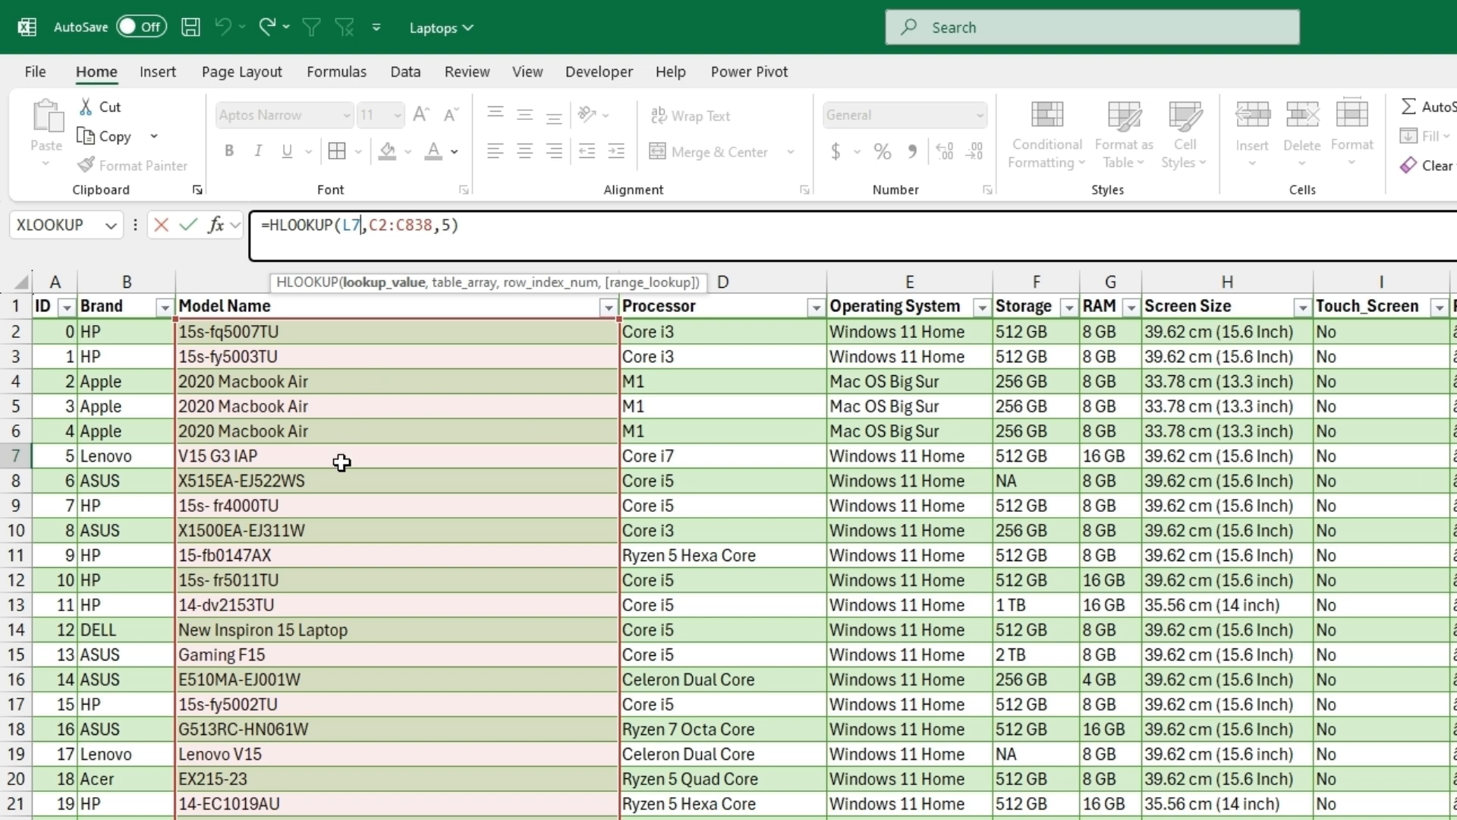
left_click(397, 226)
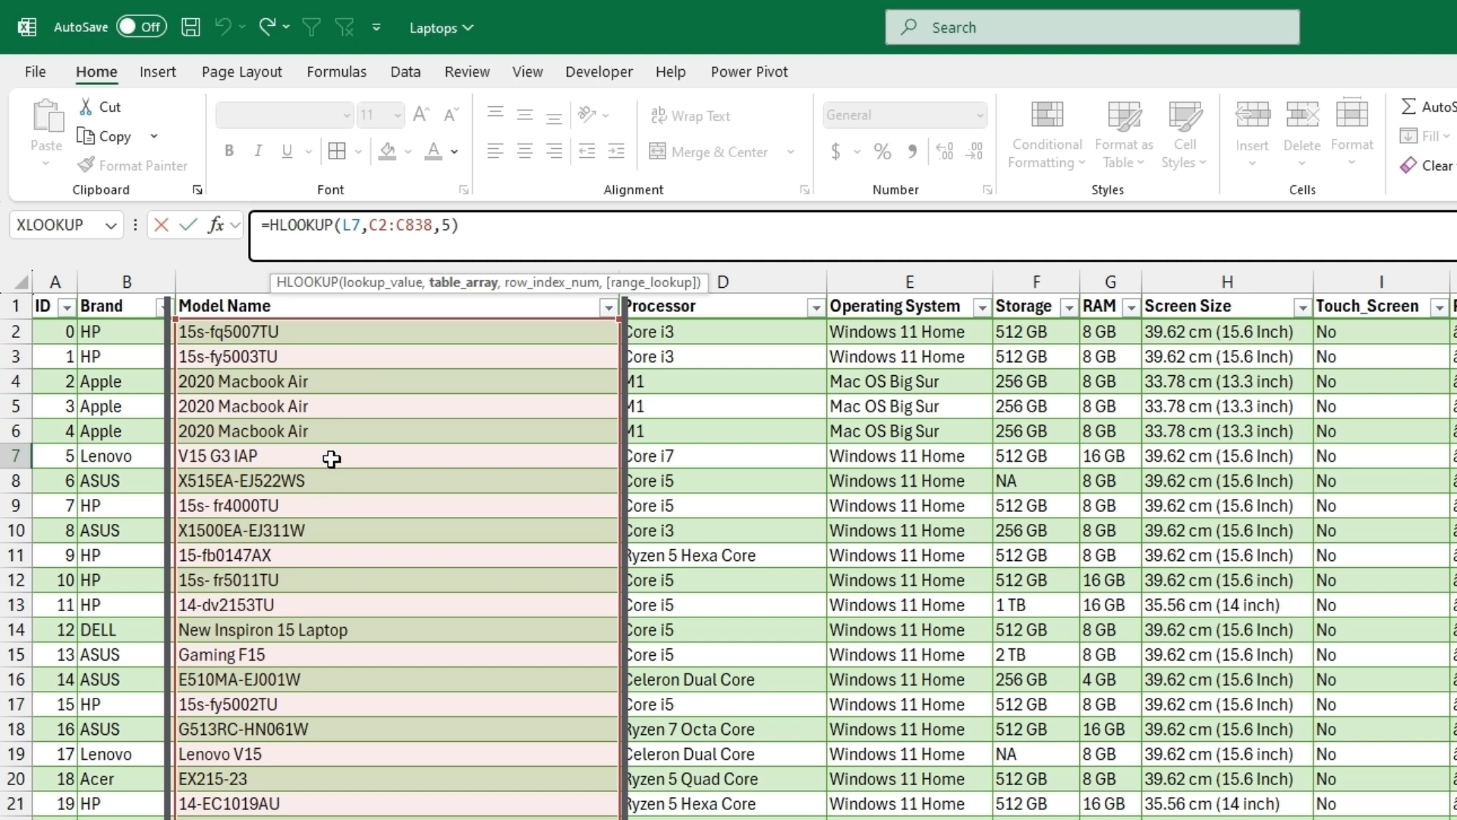
left_click(454, 225)
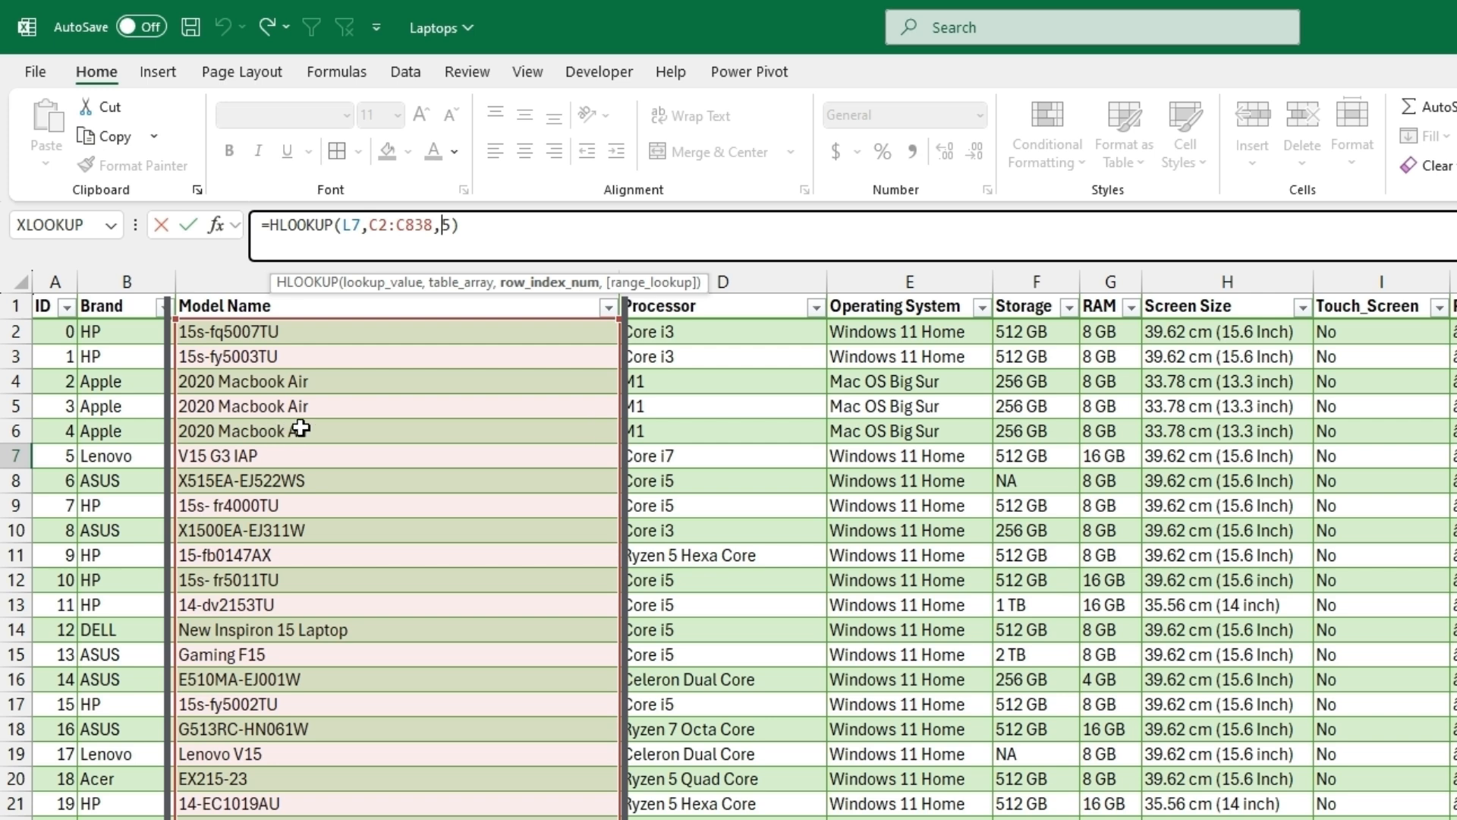
key("Return")
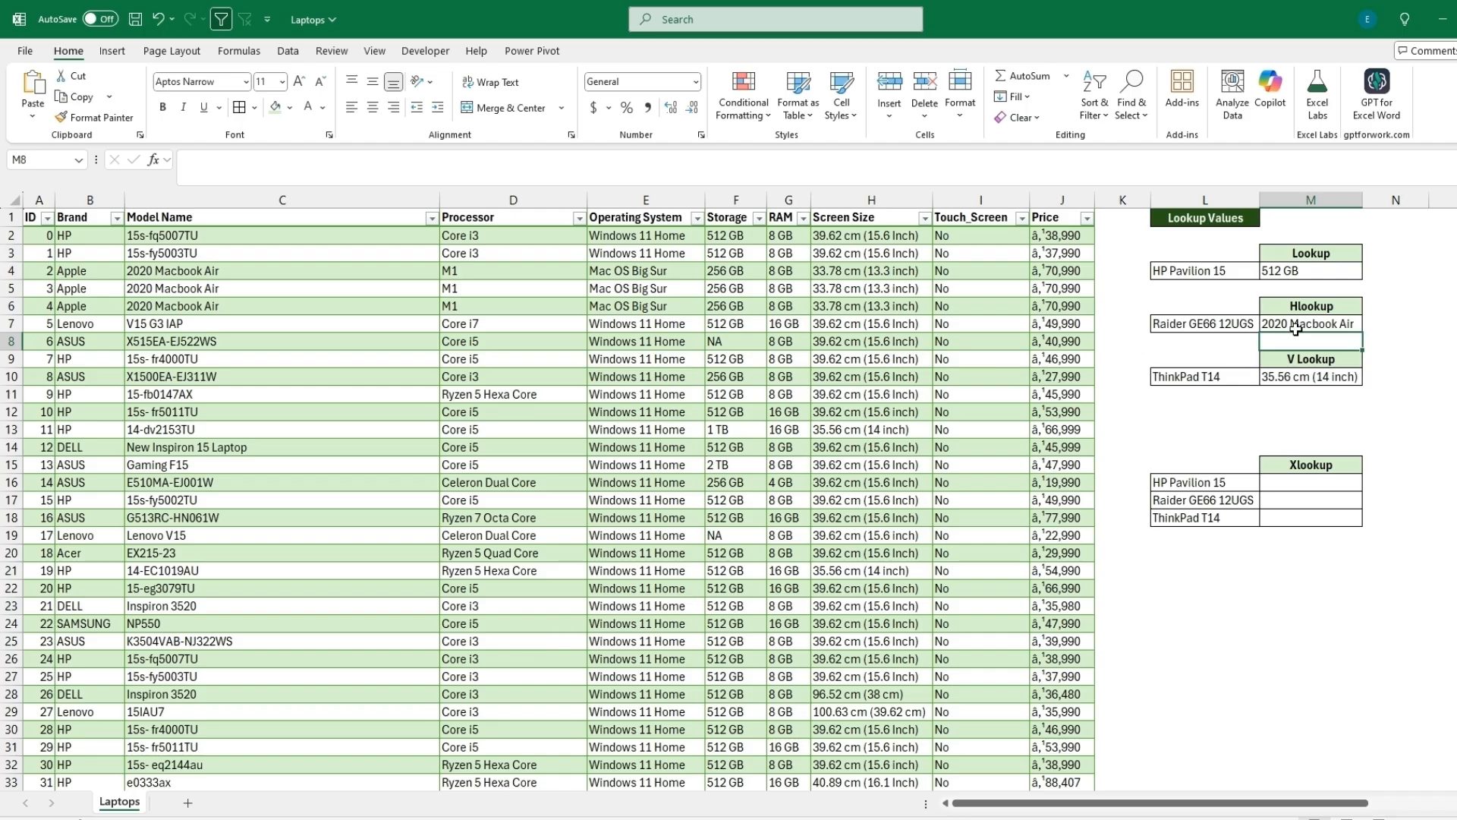
left_click(1296, 328)
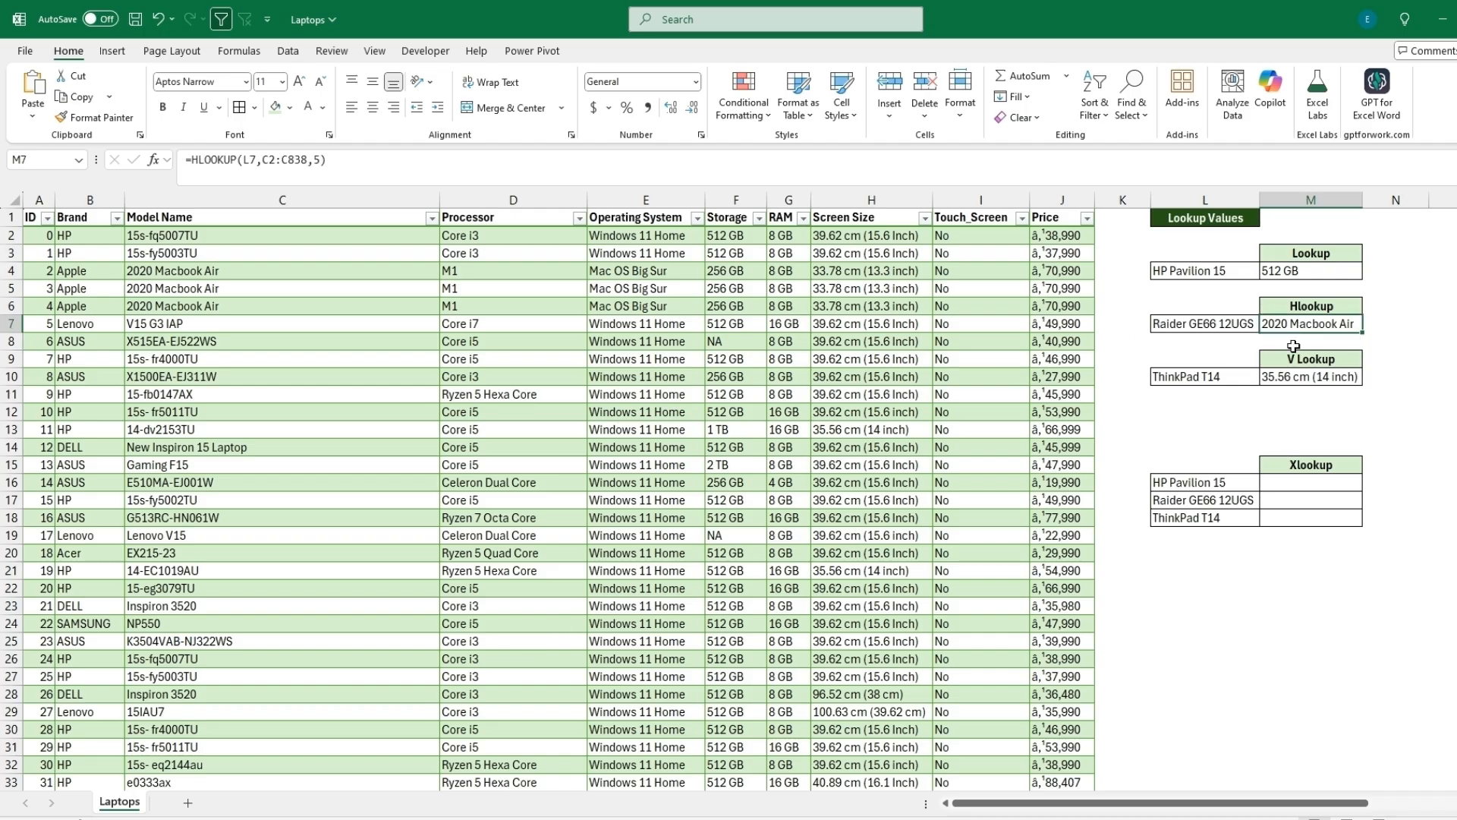
Review the VLOOKUP formula for ThinkPad T14 in cell M10, including its lookup value, table array and column index number.
left_click(1209, 378)
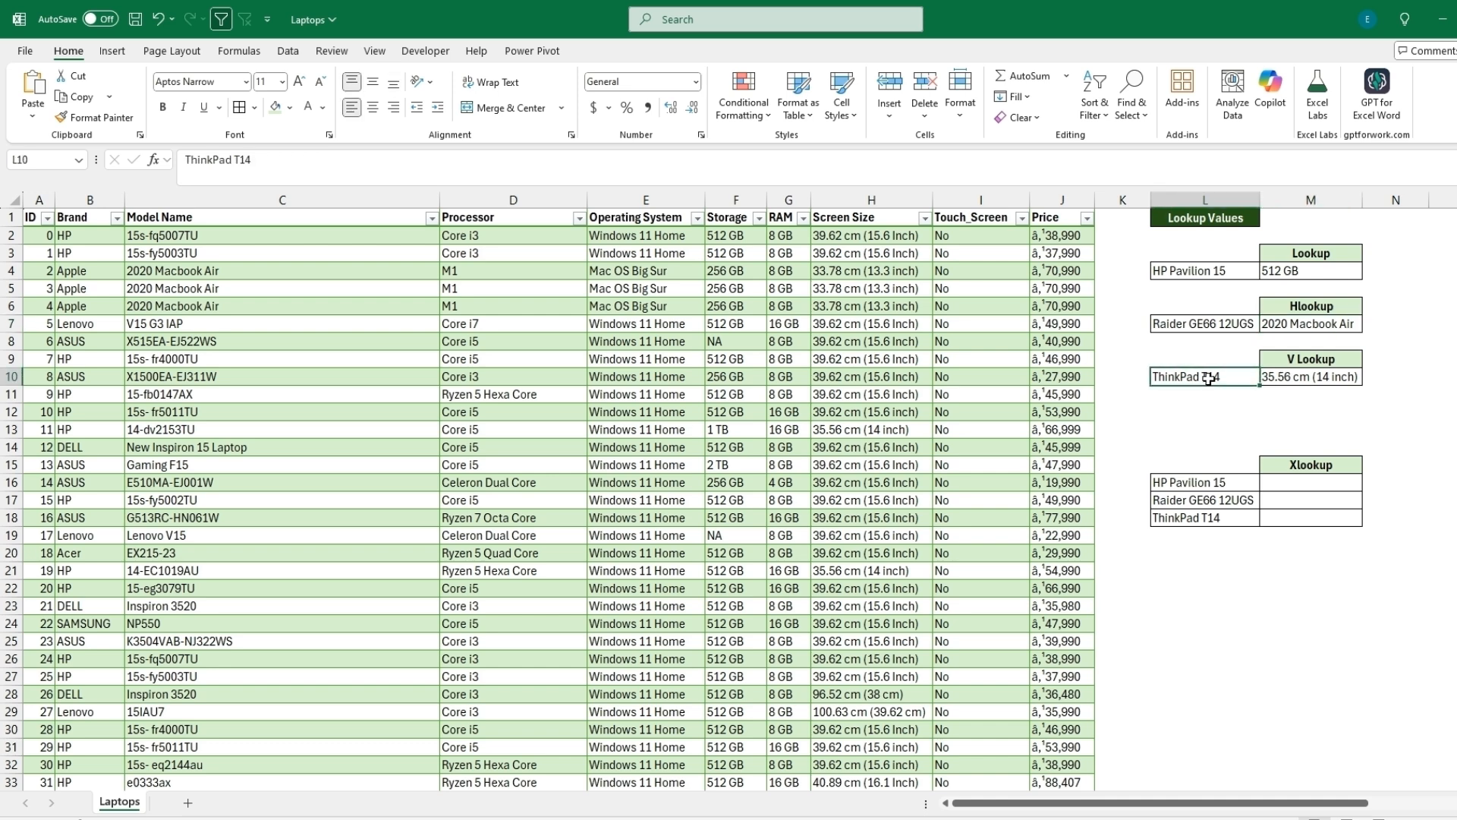
left_click(1287, 376)
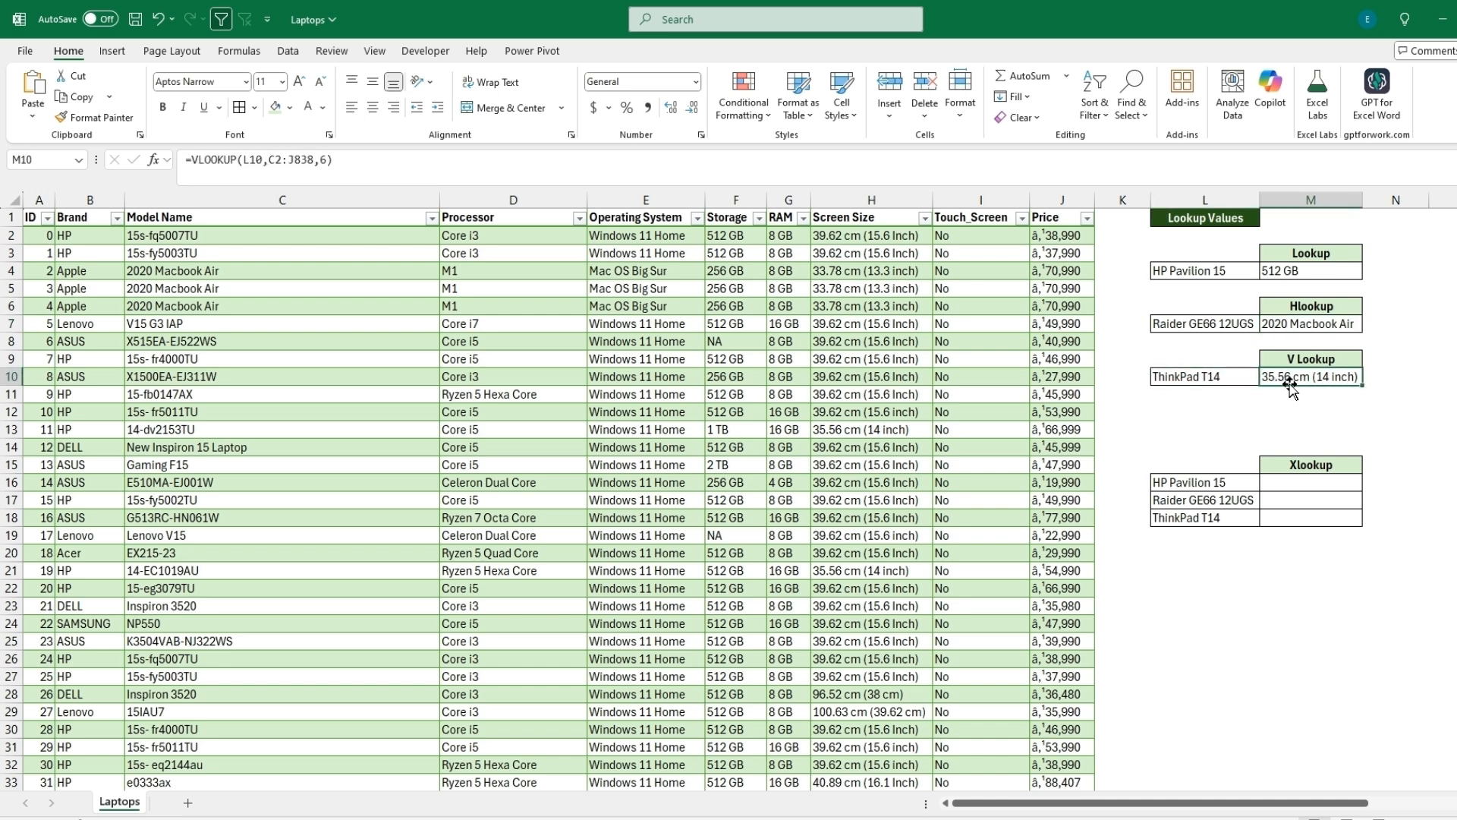
left_click(256, 165)
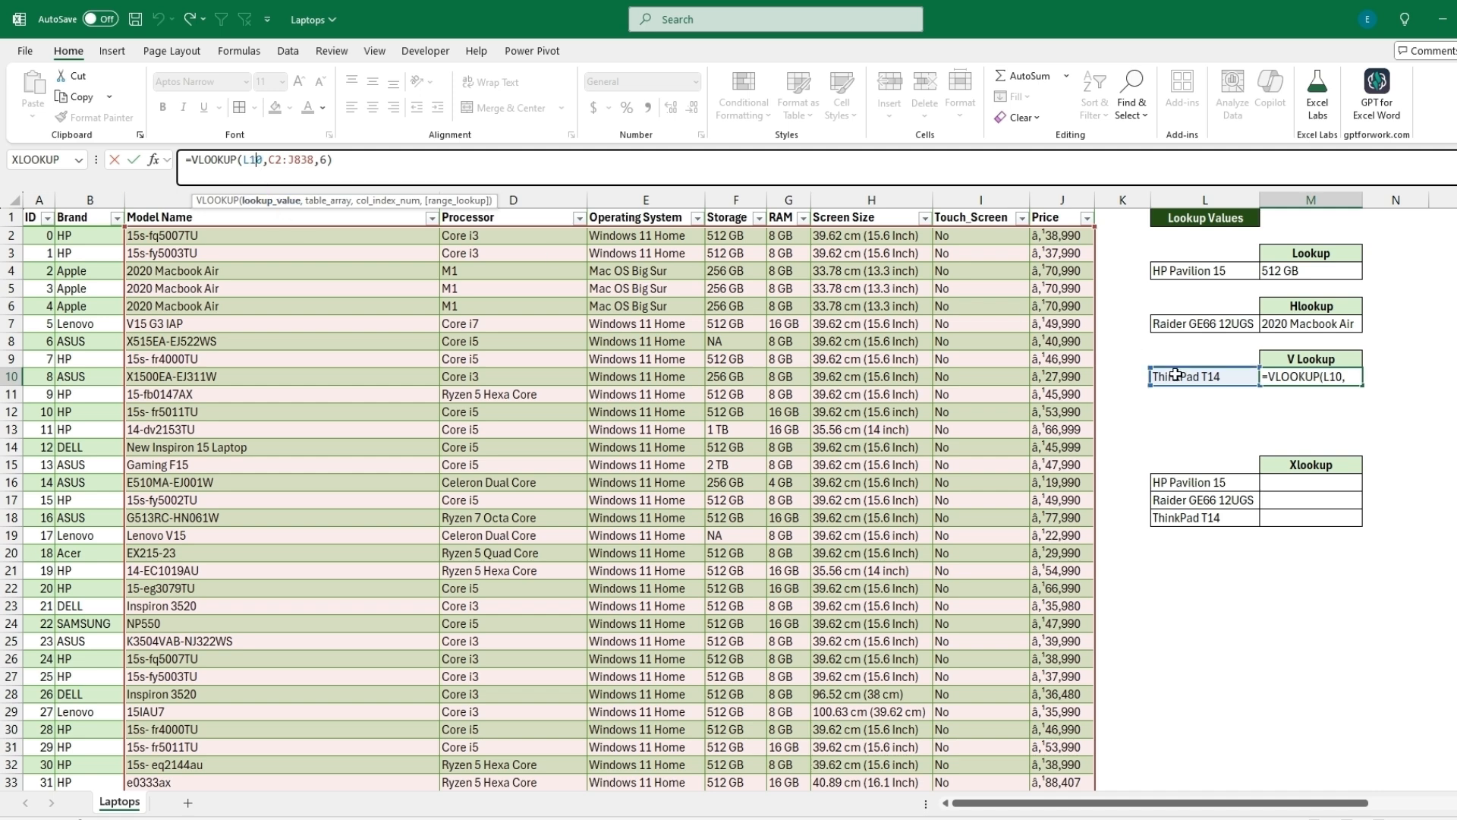
left_click(286, 160)
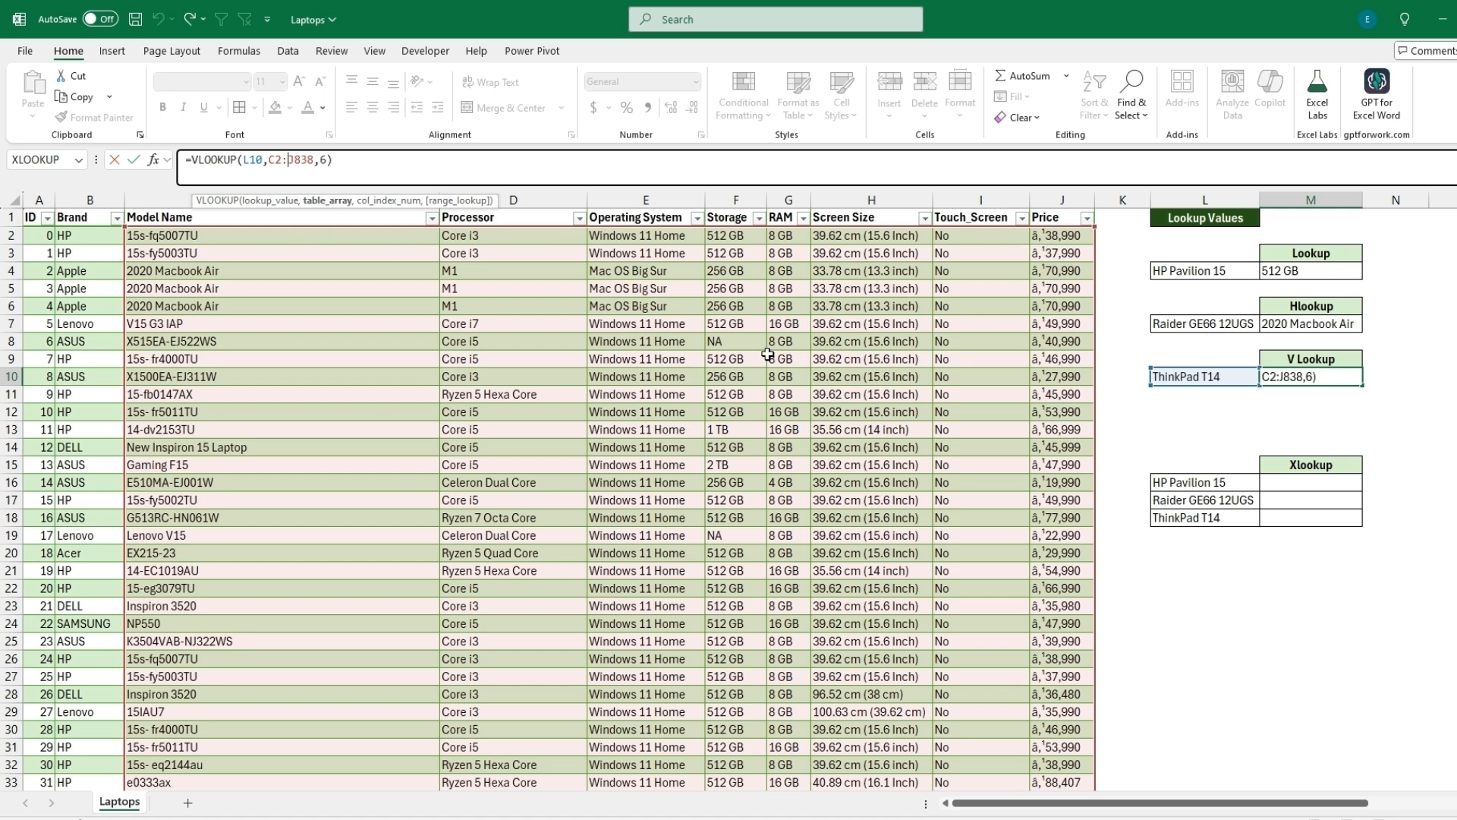
left_click(320, 160)
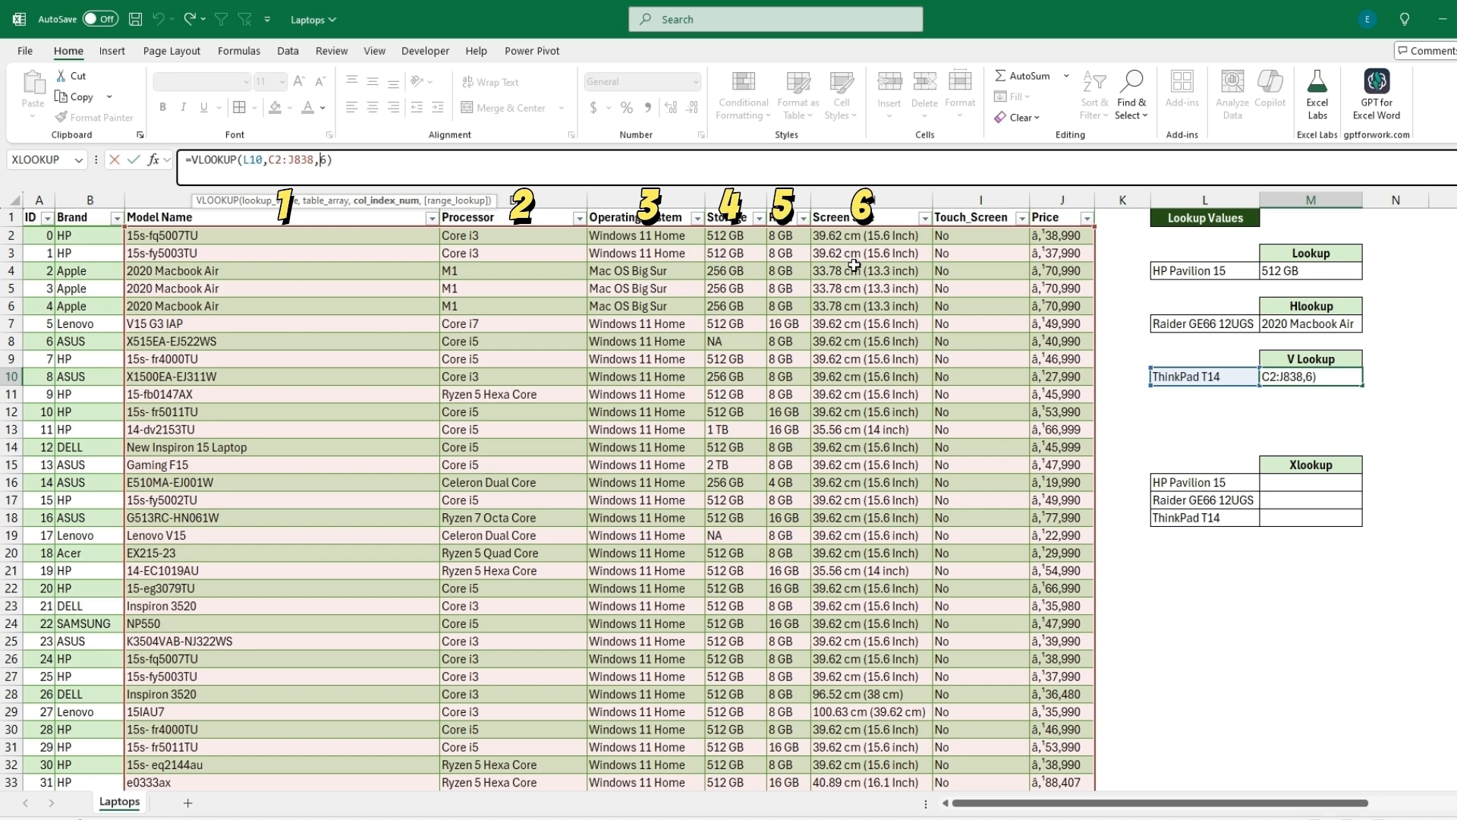
key("Return")
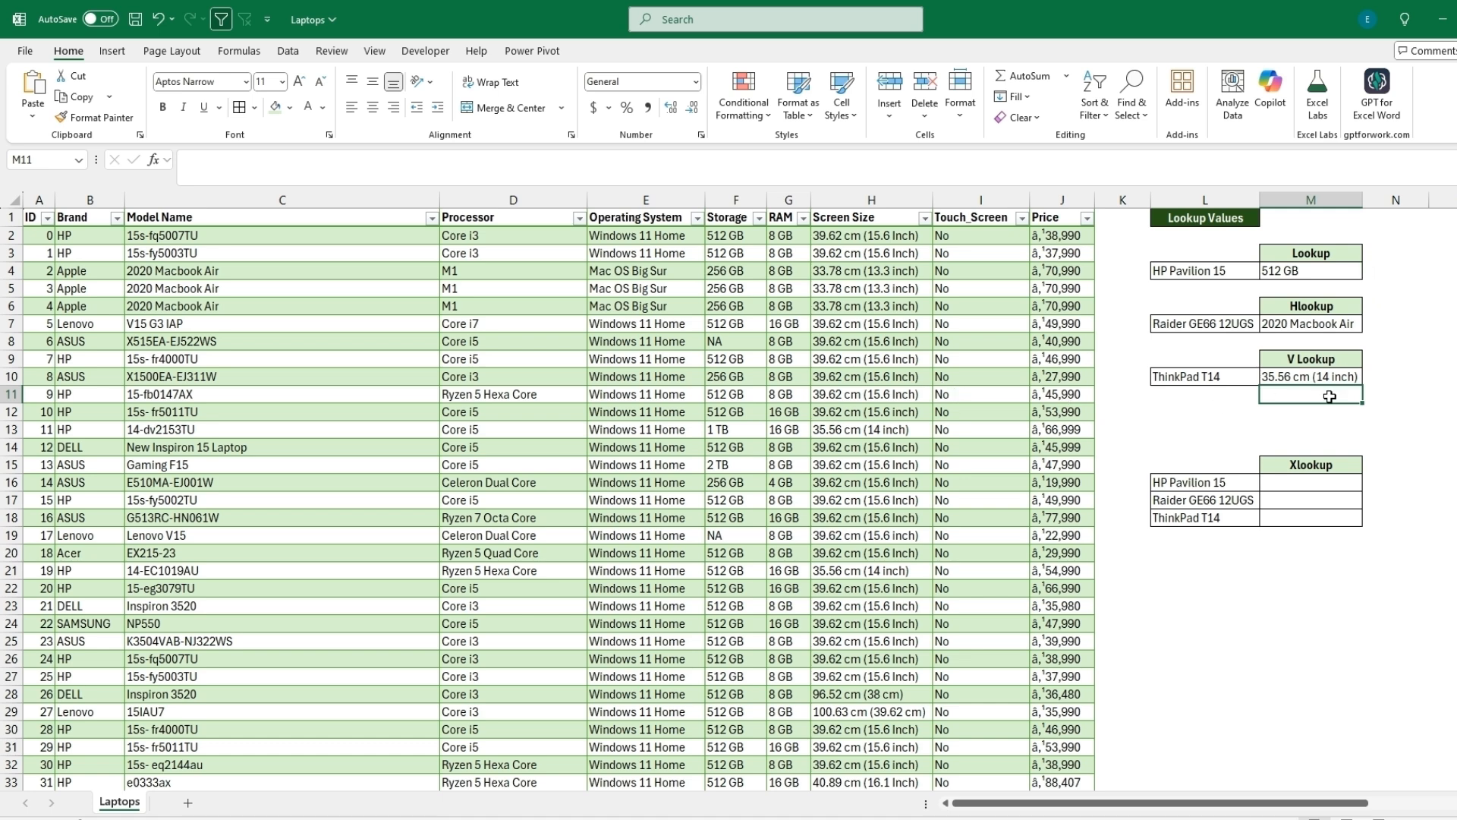
left_click(1326, 476)
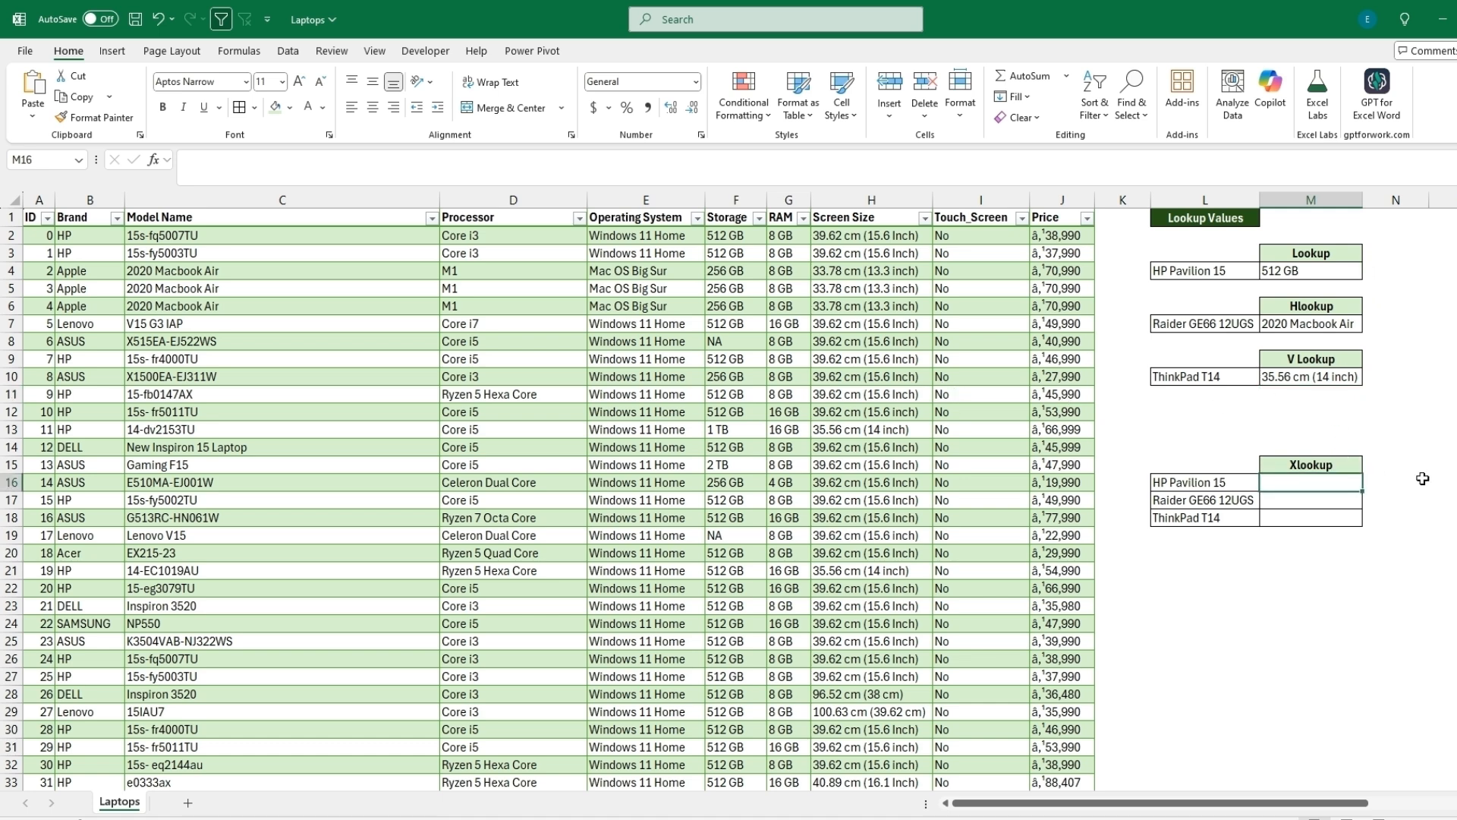
left_click(1316, 378)
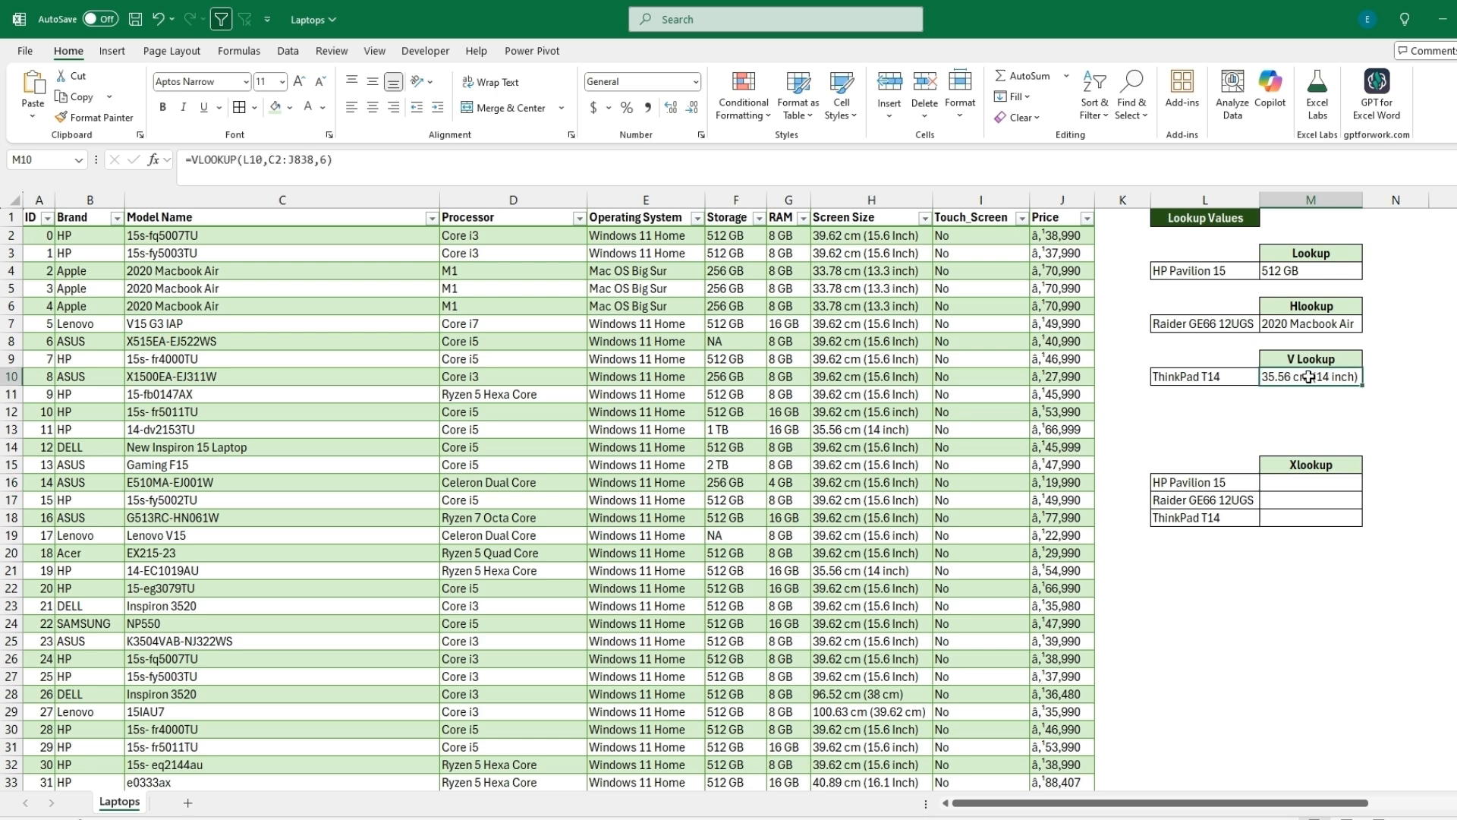
left_click(270, 162)
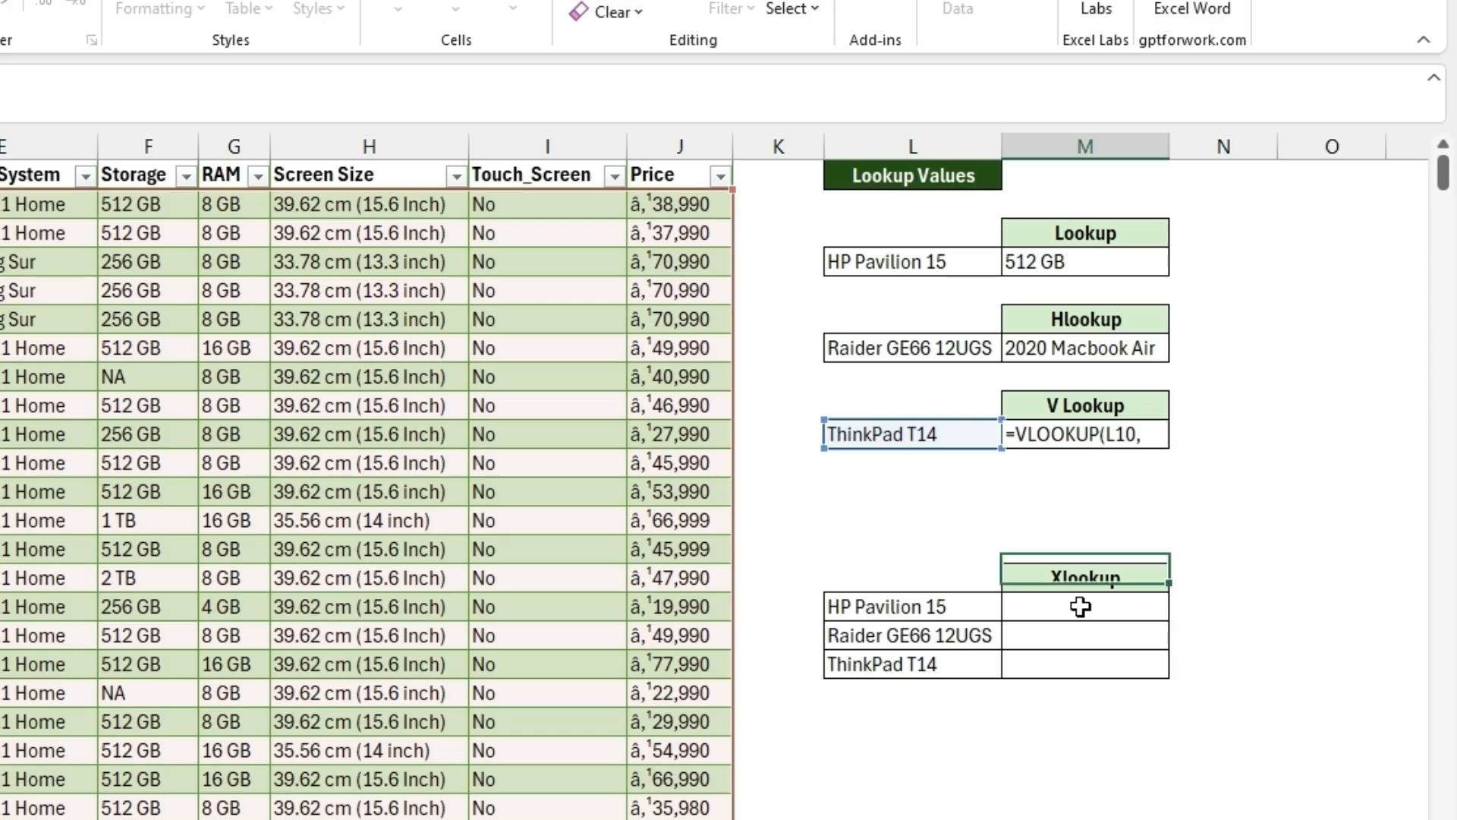
Start an XLOOKUP formula in cell M16 with L16 as the lookup value and C2:C838 as the lookup array.
left_click(1308, 482)
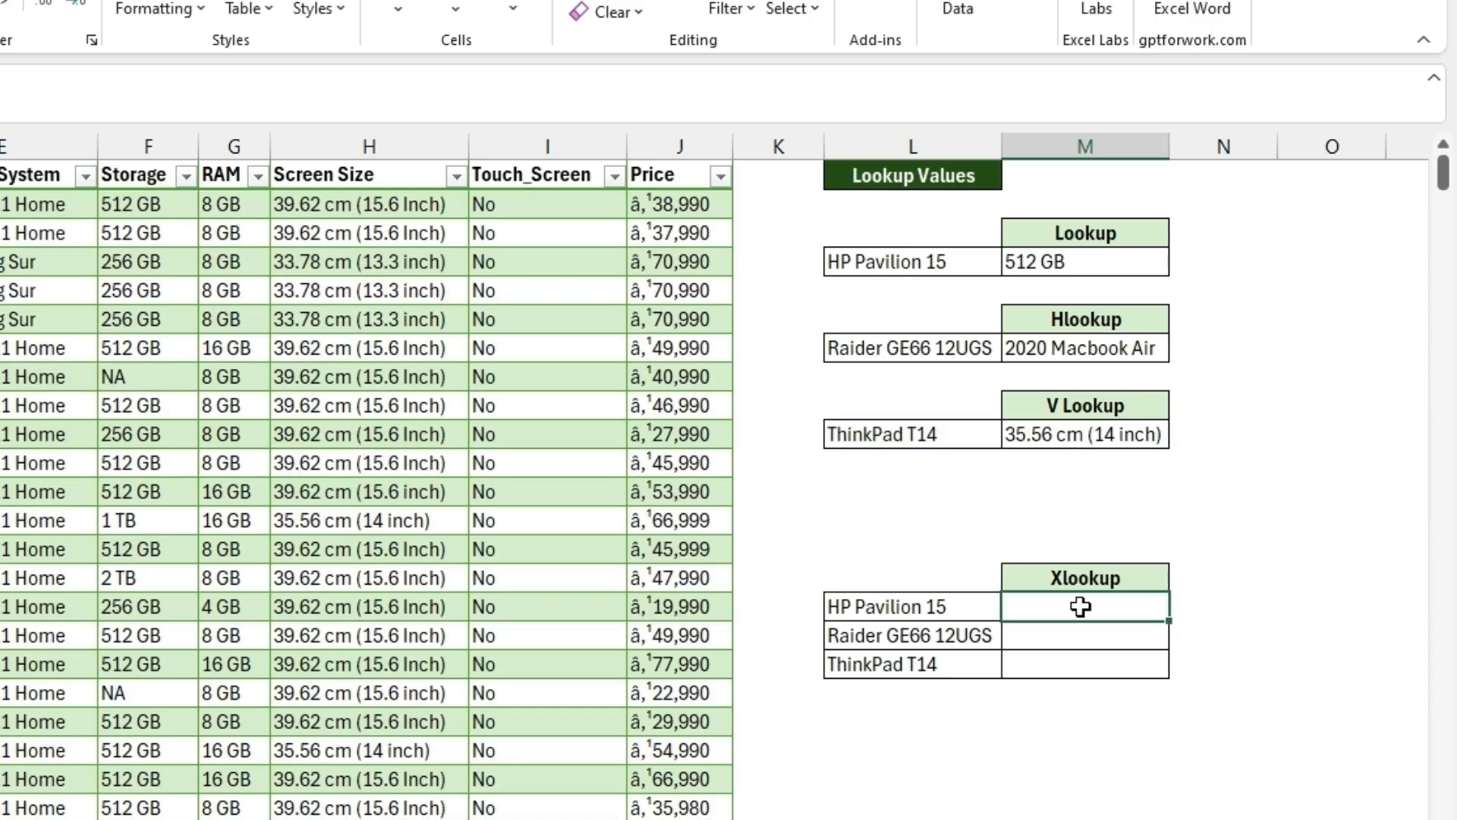
type("=xlook")
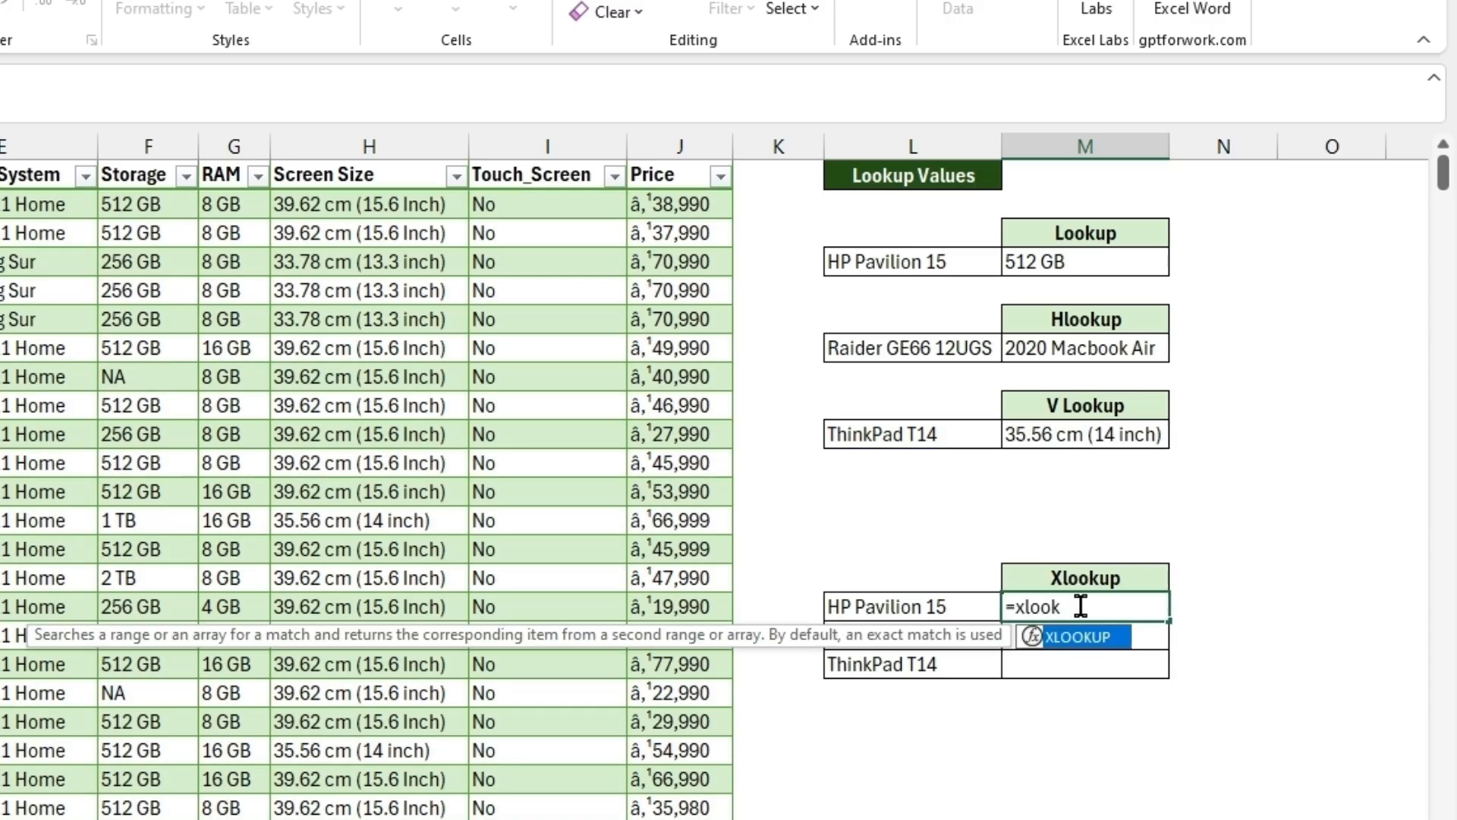
double_click(1100, 641)
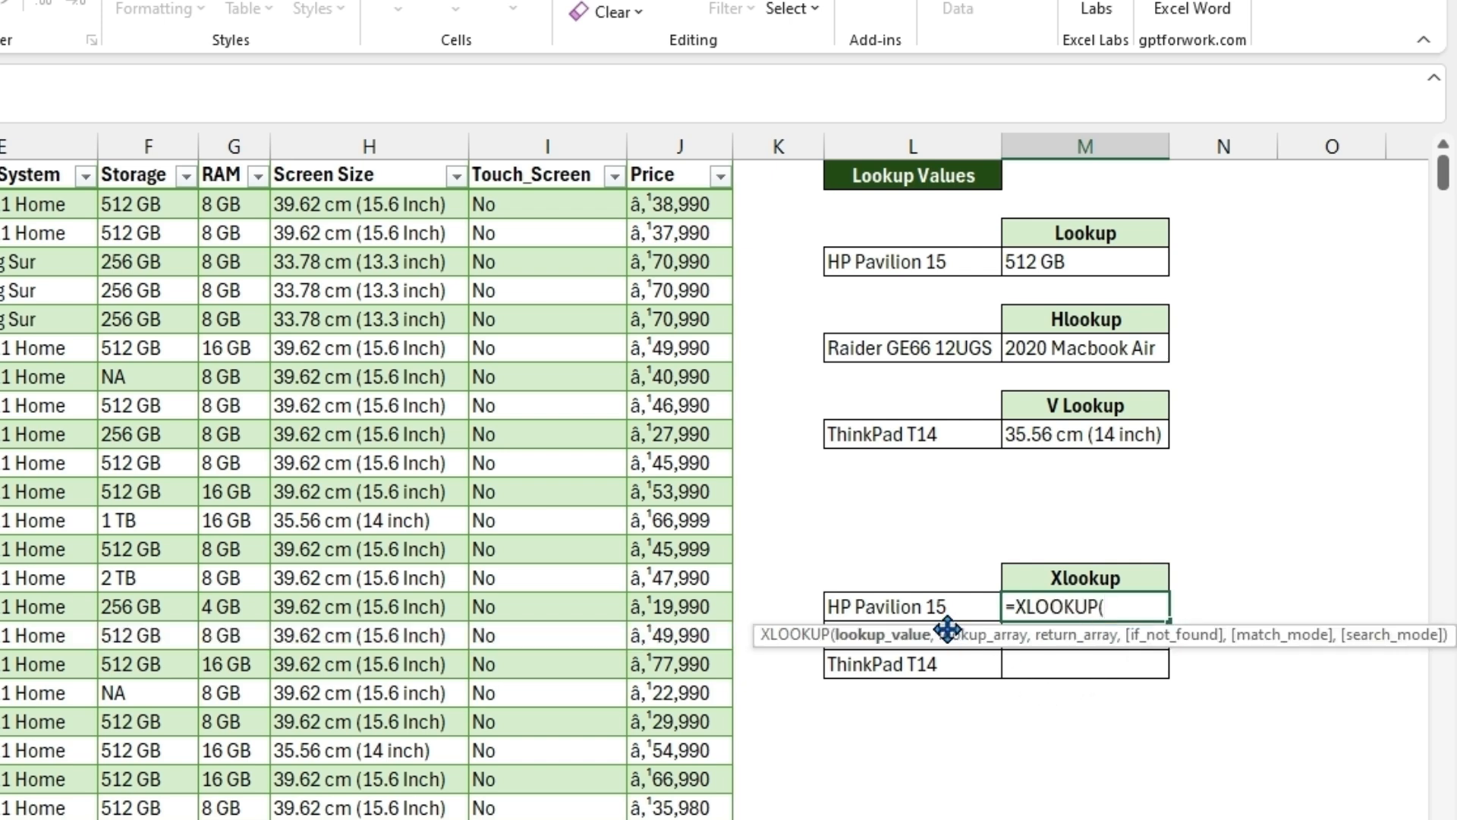
left_click(915, 612)
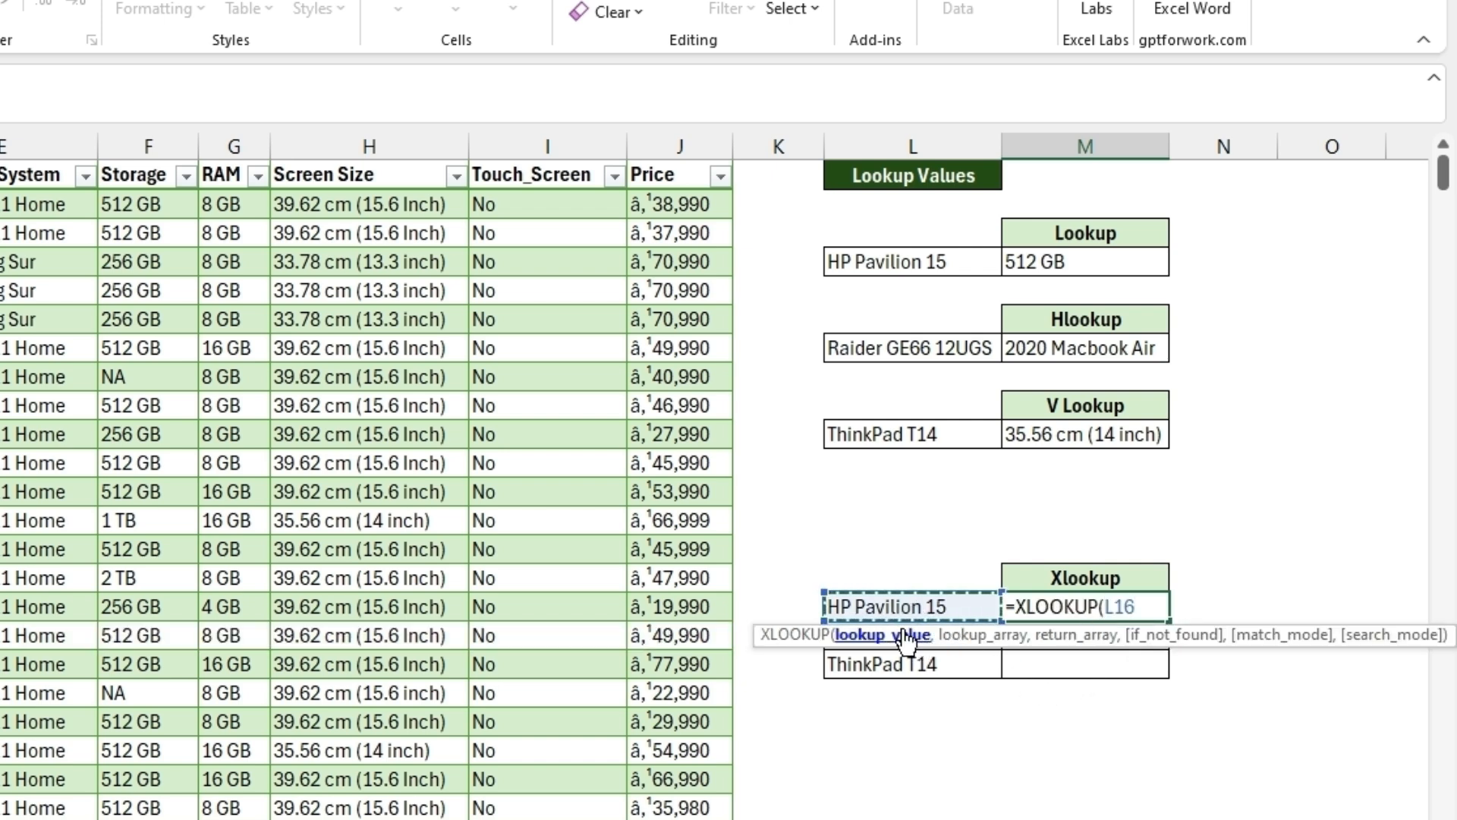
type(",")
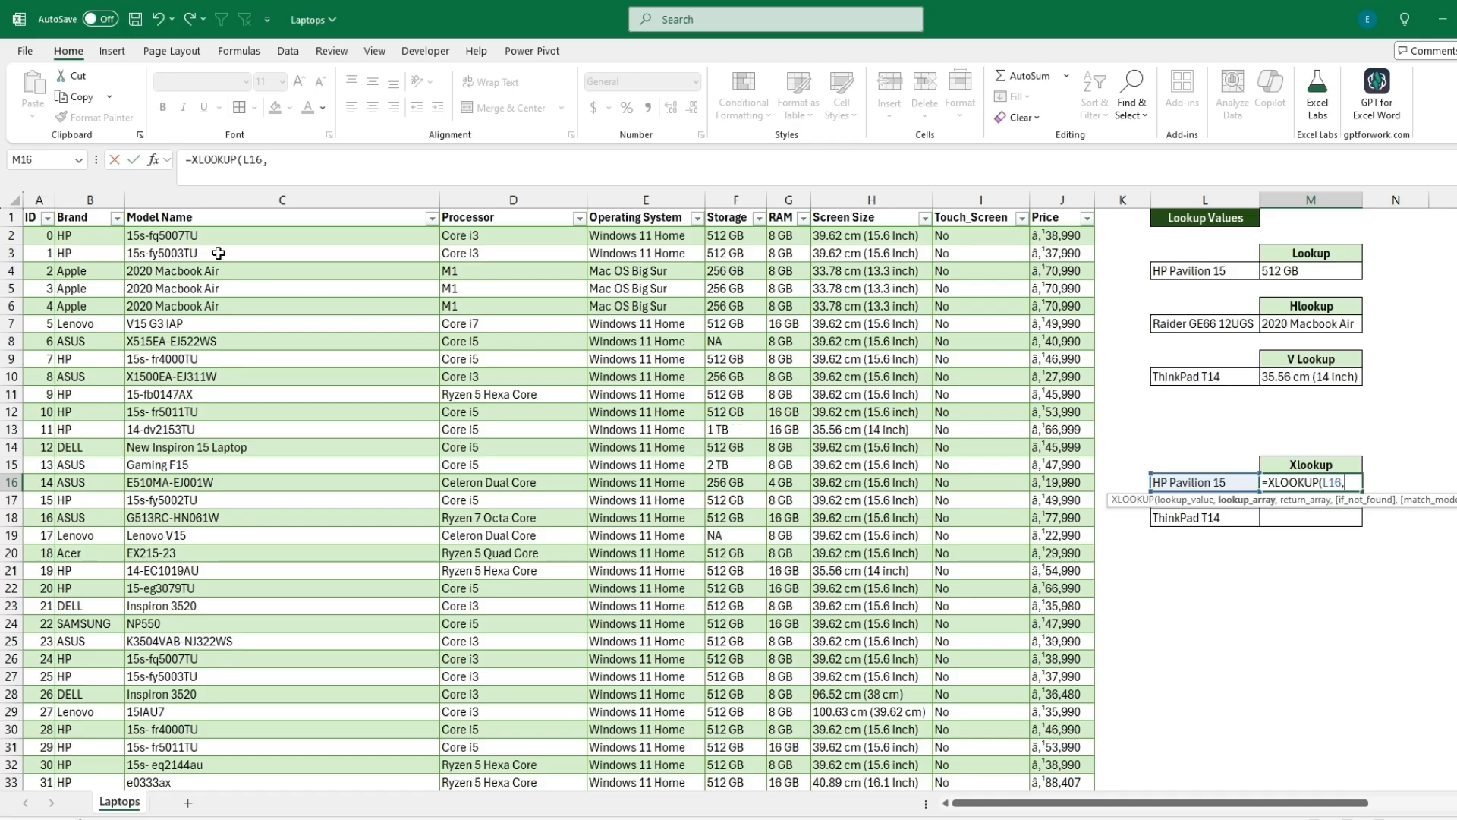
left_click(208, 235)
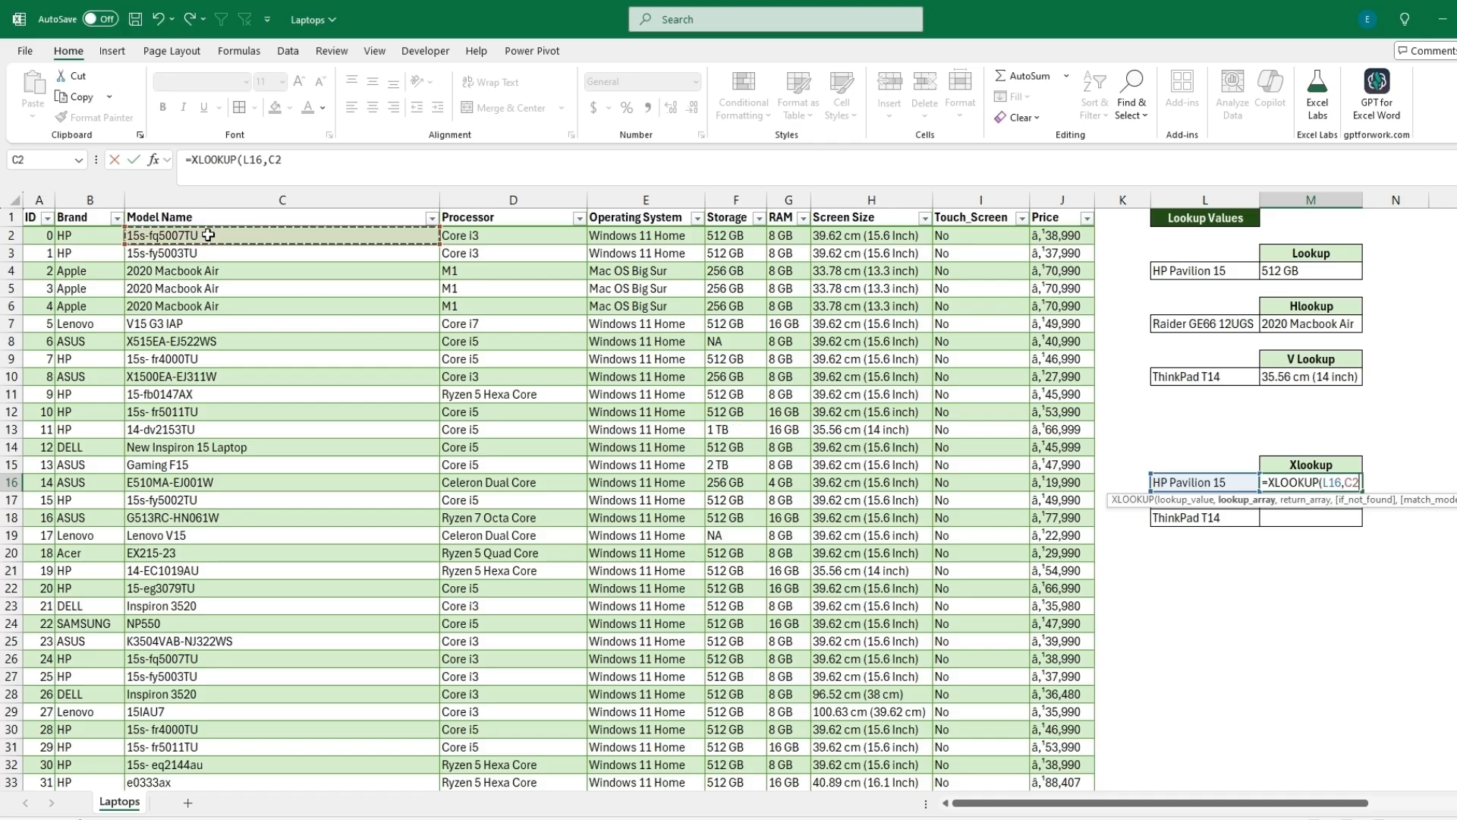
key("ctrl+shift+Down")
type(",")
Complete the XLOOKUP formula in M16 with A2:J838 as the return array and enter it.
left_click(1041, 775)
key("ctrl+shift+Left")
key("shift+Up")
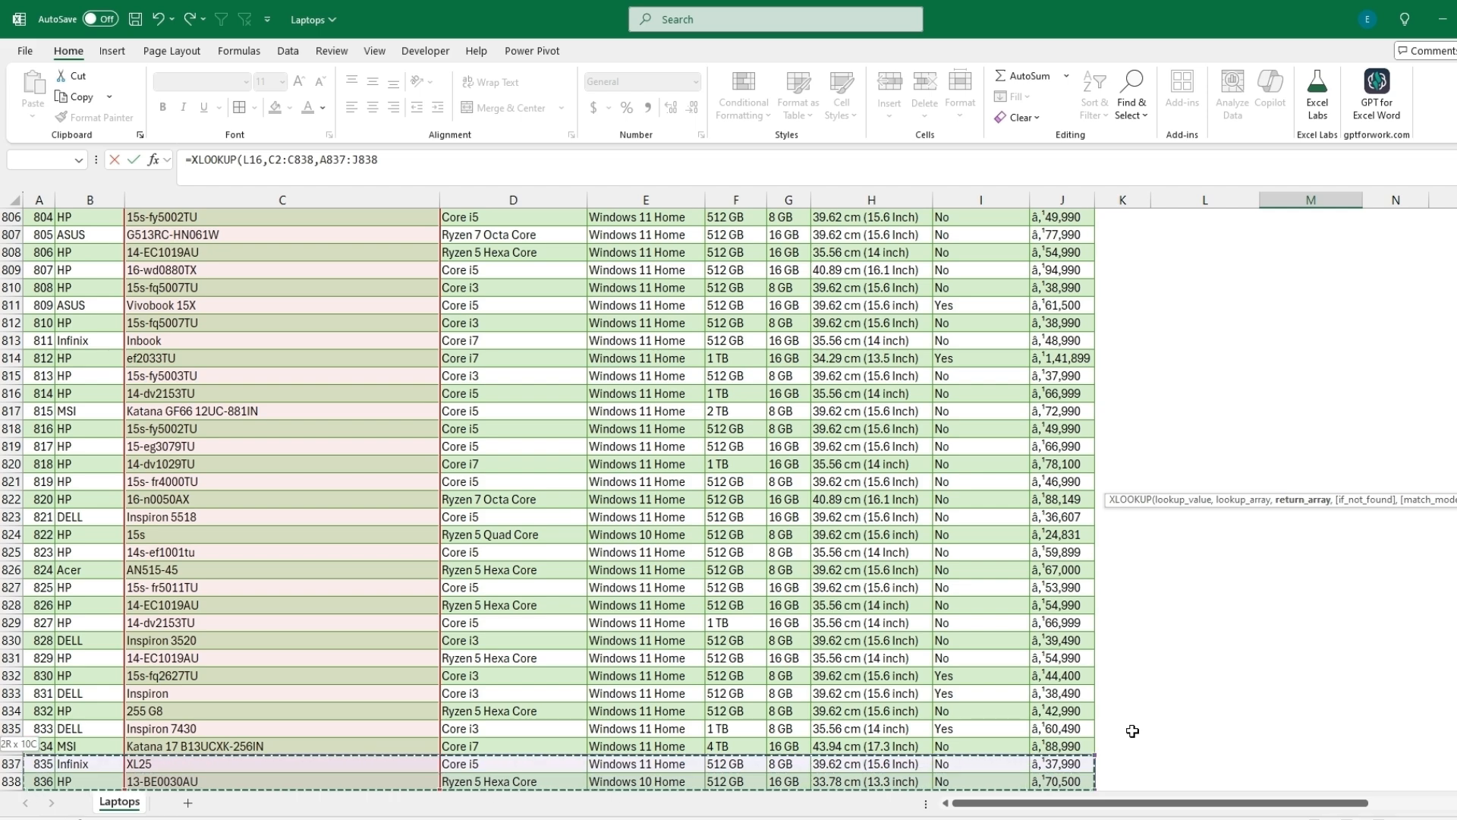
key("ctrl+shift+Up")
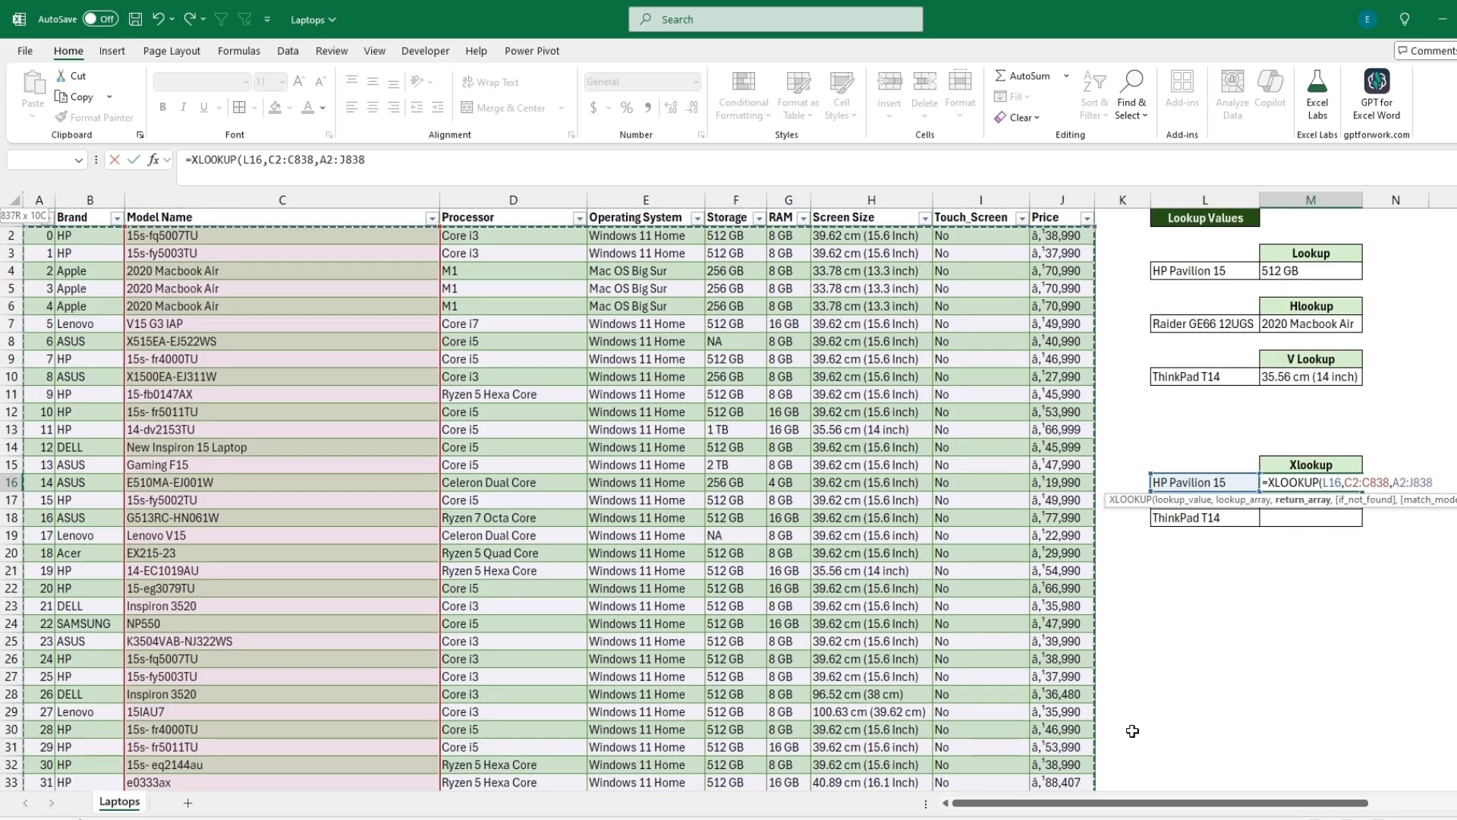
key("Return")
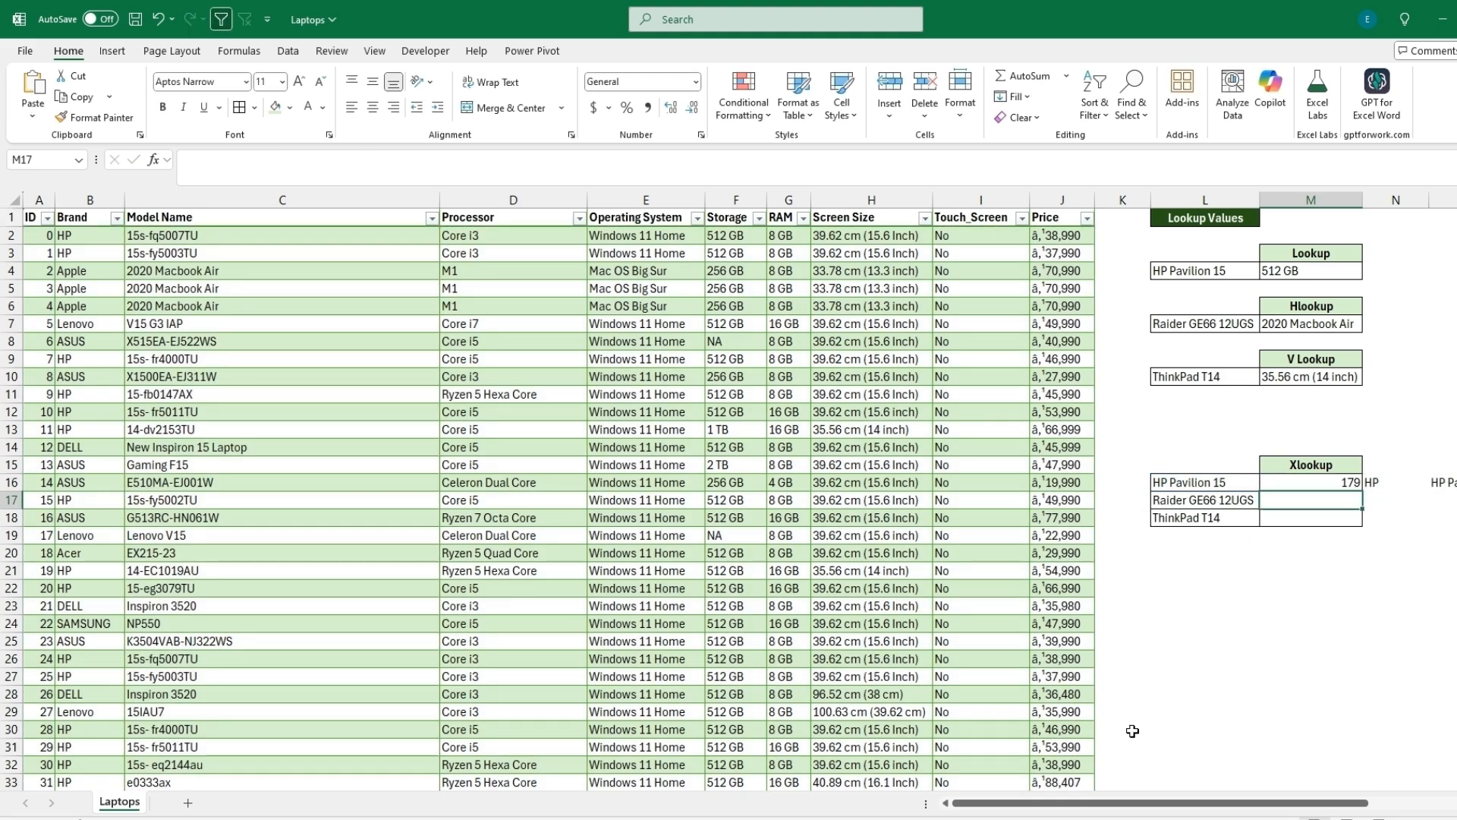
Copy the XLOOKUP formula from M16 down to M17 for the Raider GE66 12UGS lookup value.
left_click_drag(1138, 802, 1256, 804)
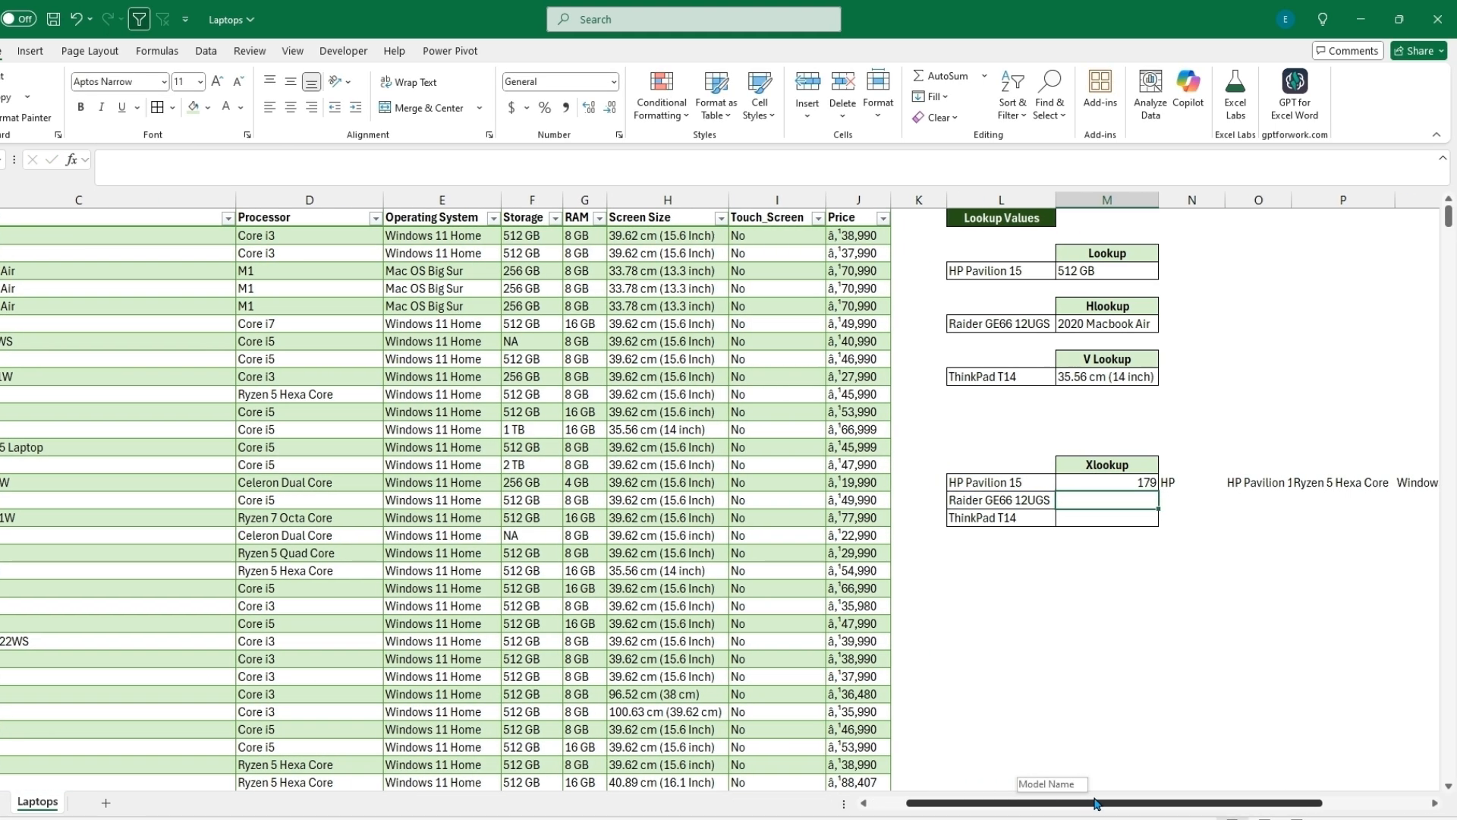
left_click_drag(1186, 803, 1057, 803)
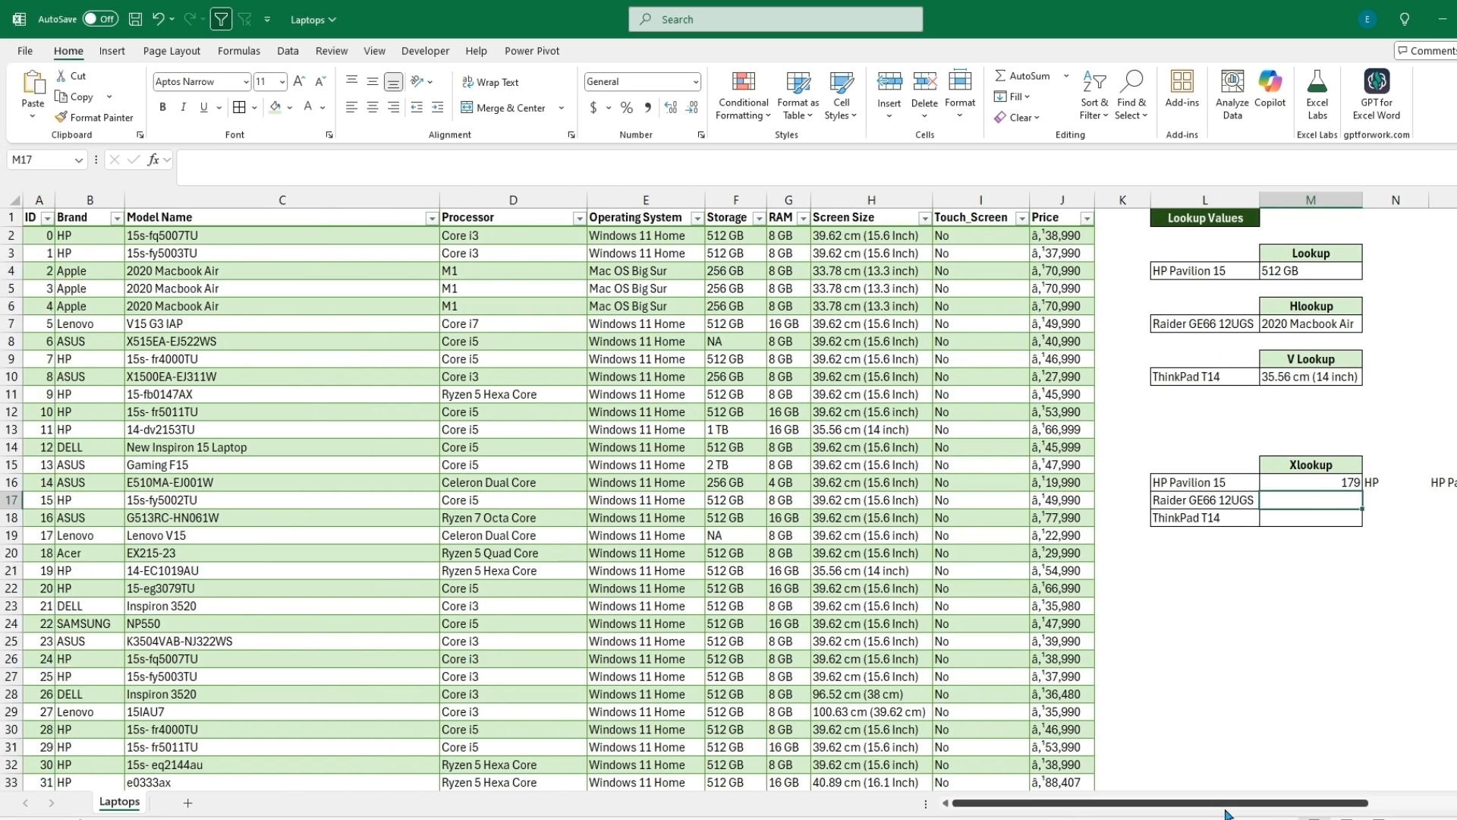
left_click_drag(1227, 804, 1359, 805)
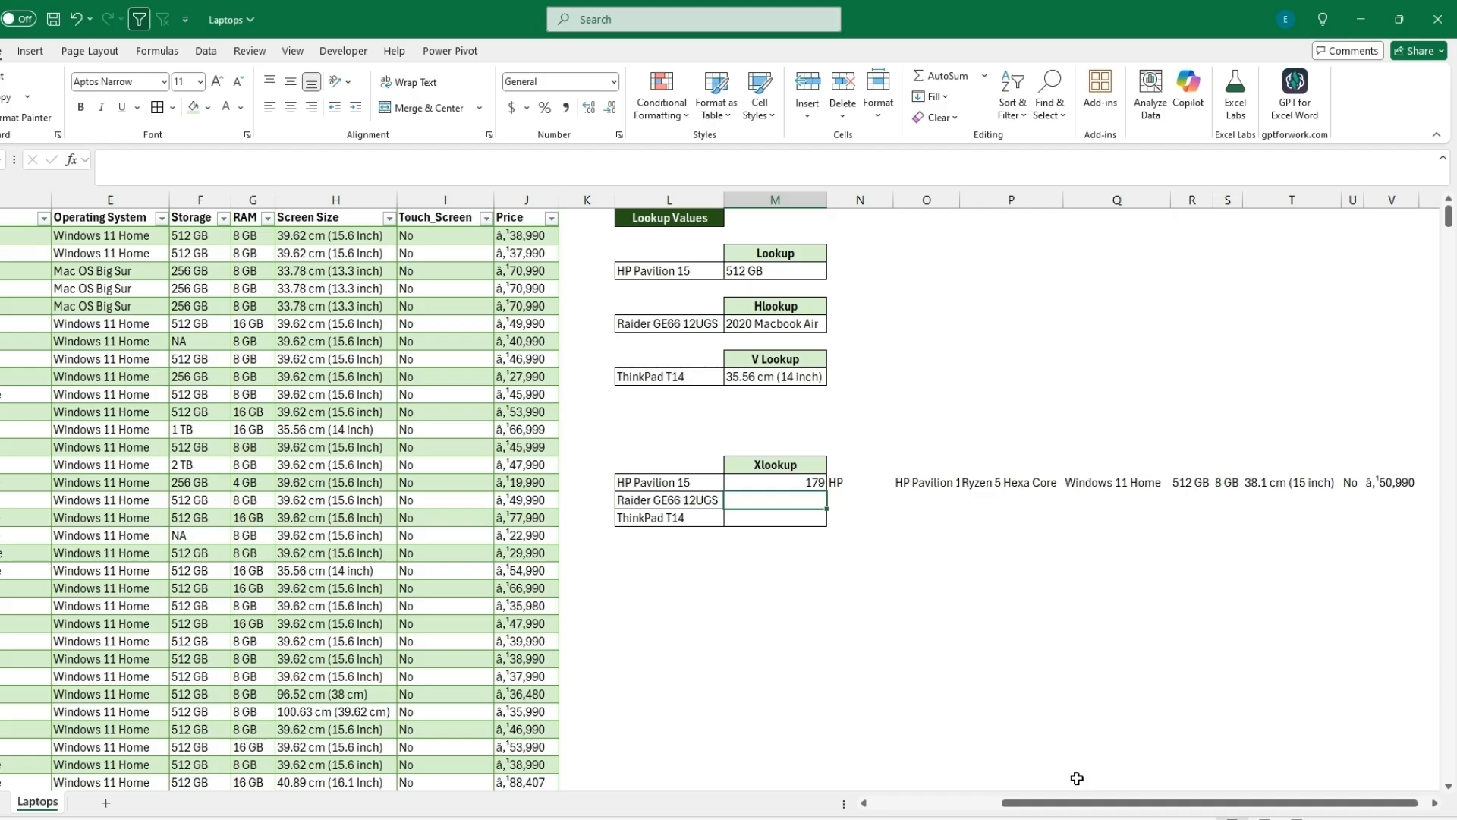
left_click_drag(1072, 804, 956, 810)
left_click(1218, 482)
left_click_drag(1230, 491, 1232, 504)
left_click(1211, 501)
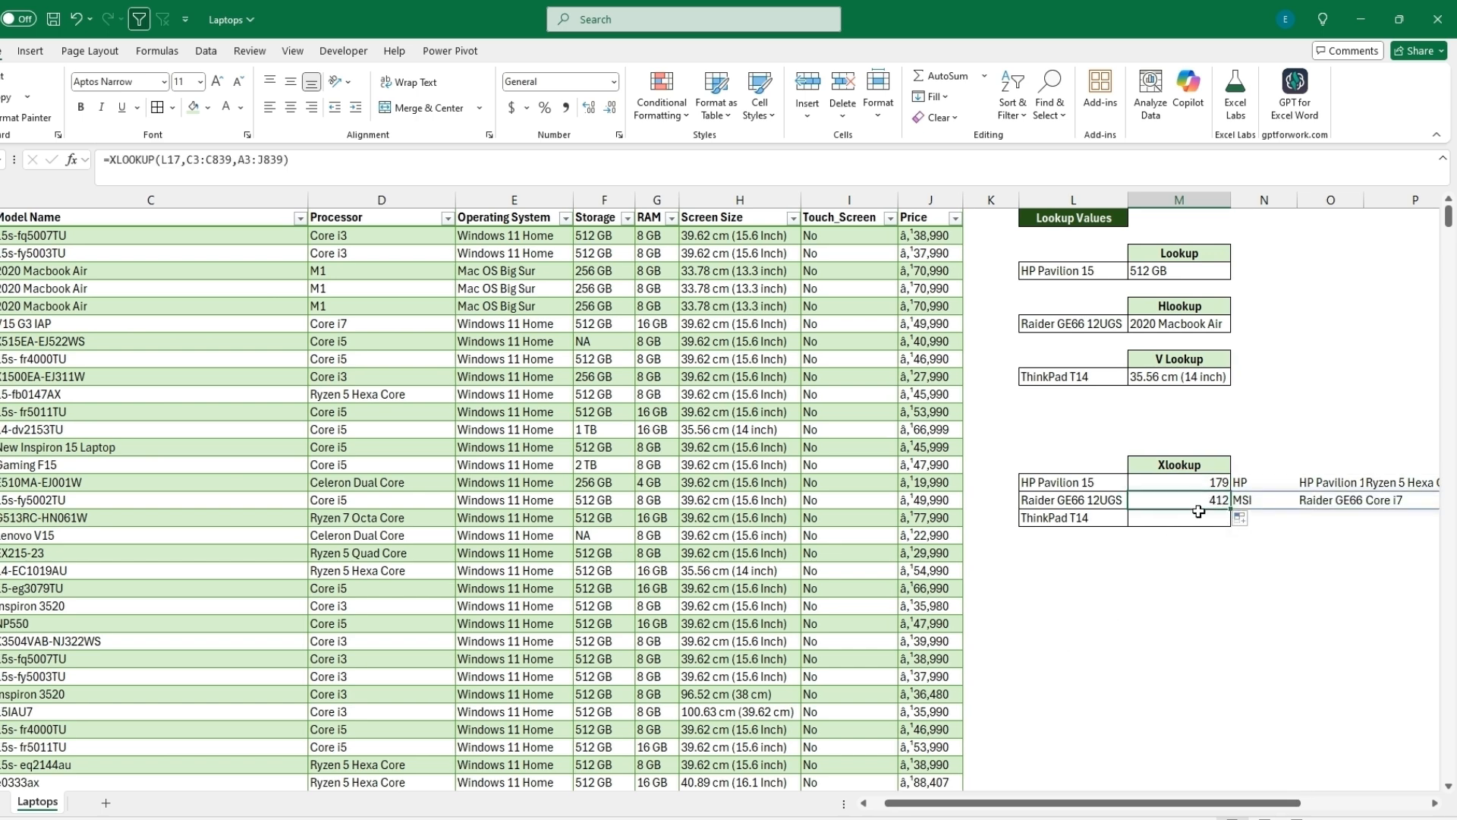
left_click(1169, 380)
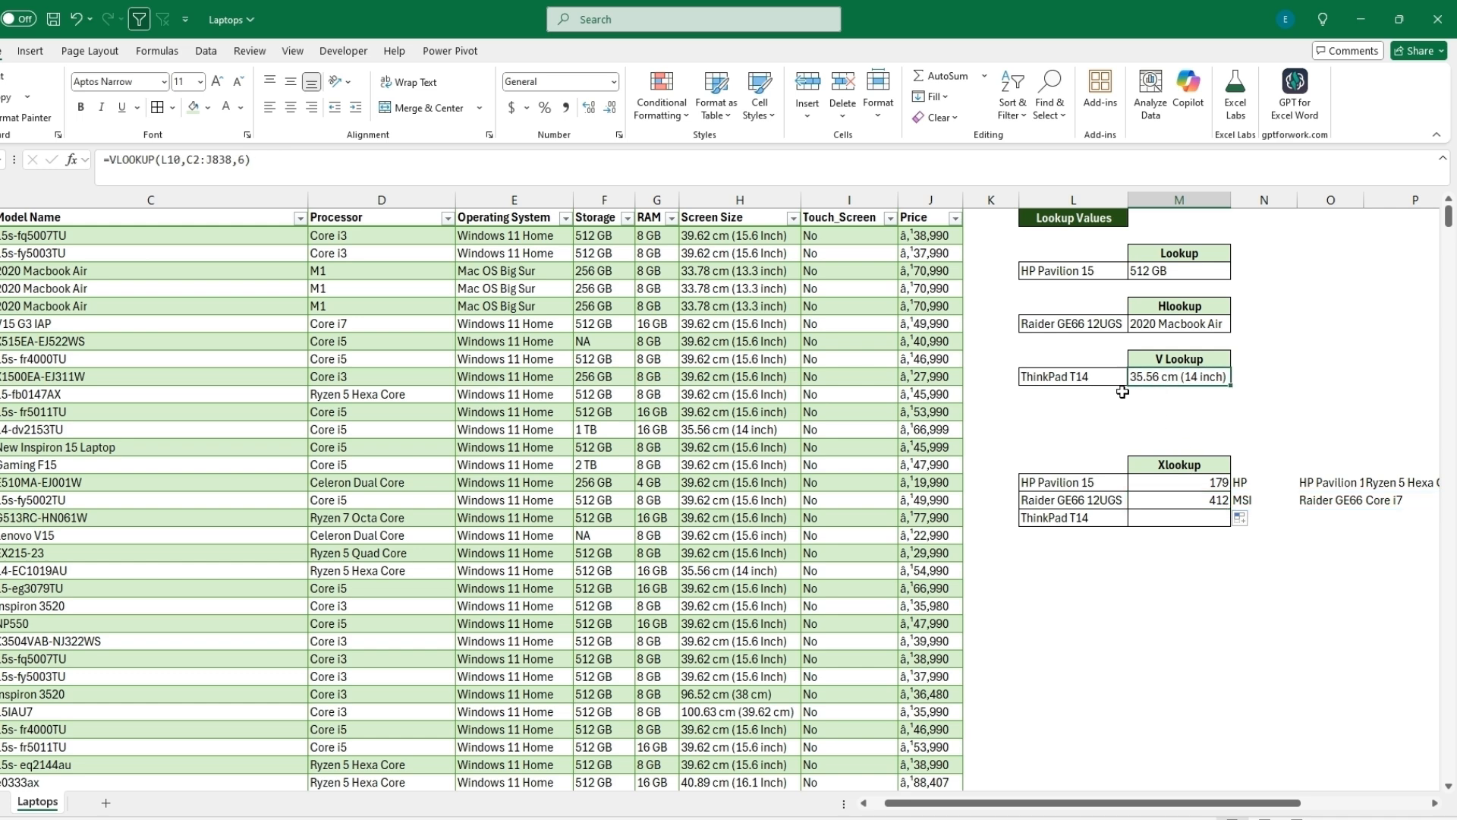
Edit the XLOOKUP formula in M17 to use C2:C838 as the lookup array and E2:G838 as the return array.
left_click(1187, 501)
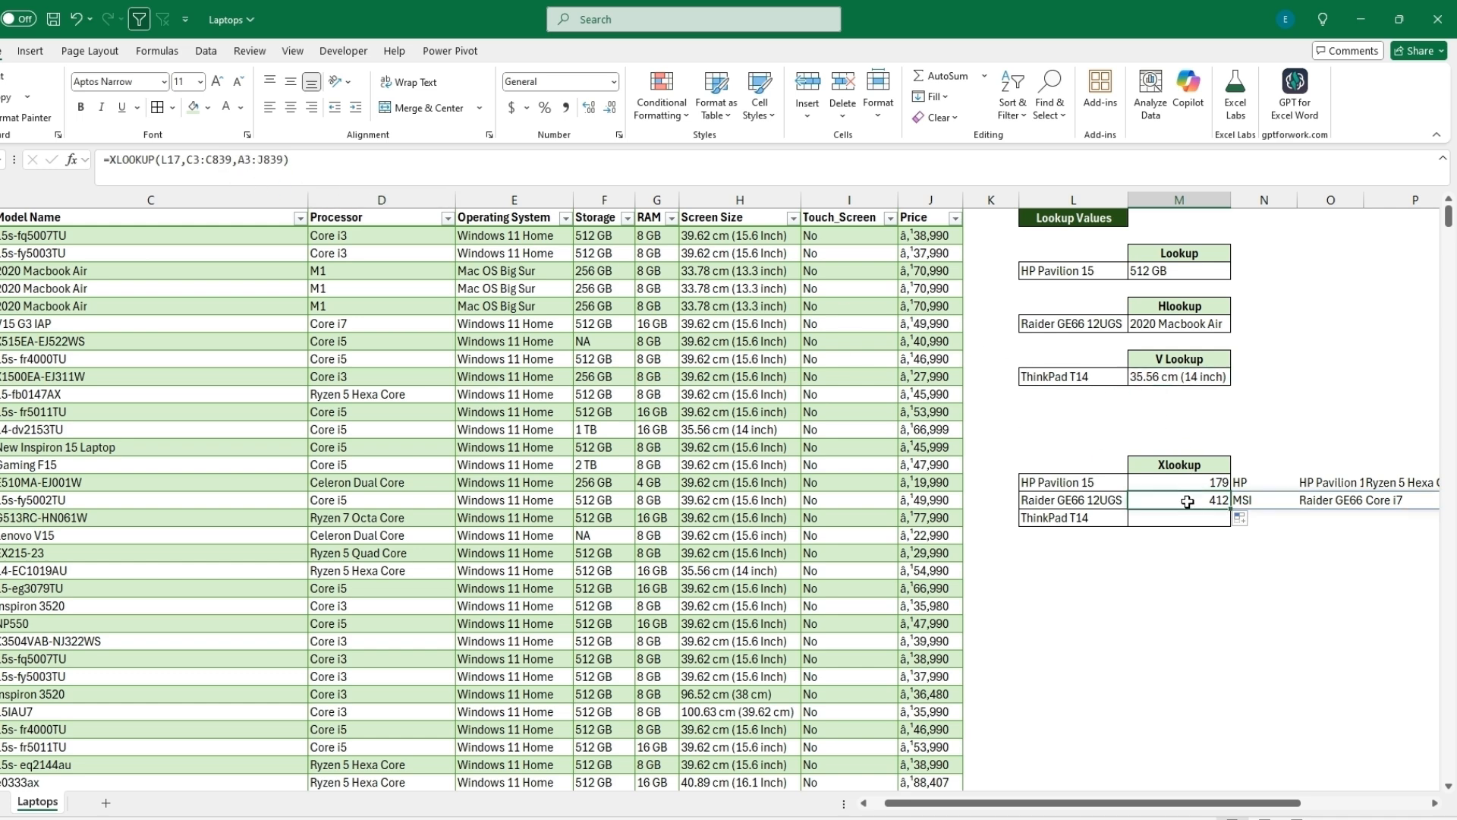
left_click(225, 162)
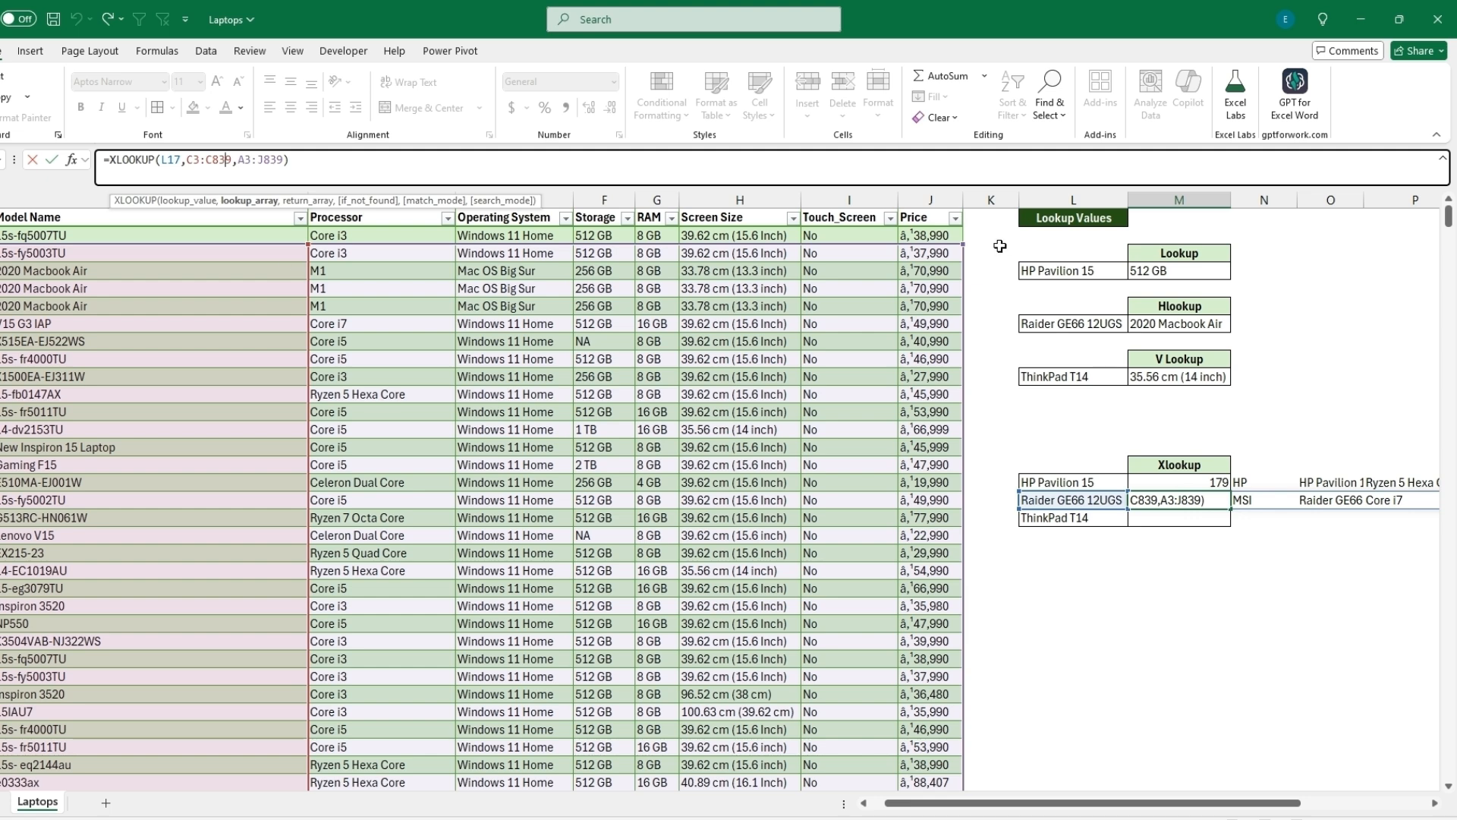
left_click_drag(959, 243, 298, 225)
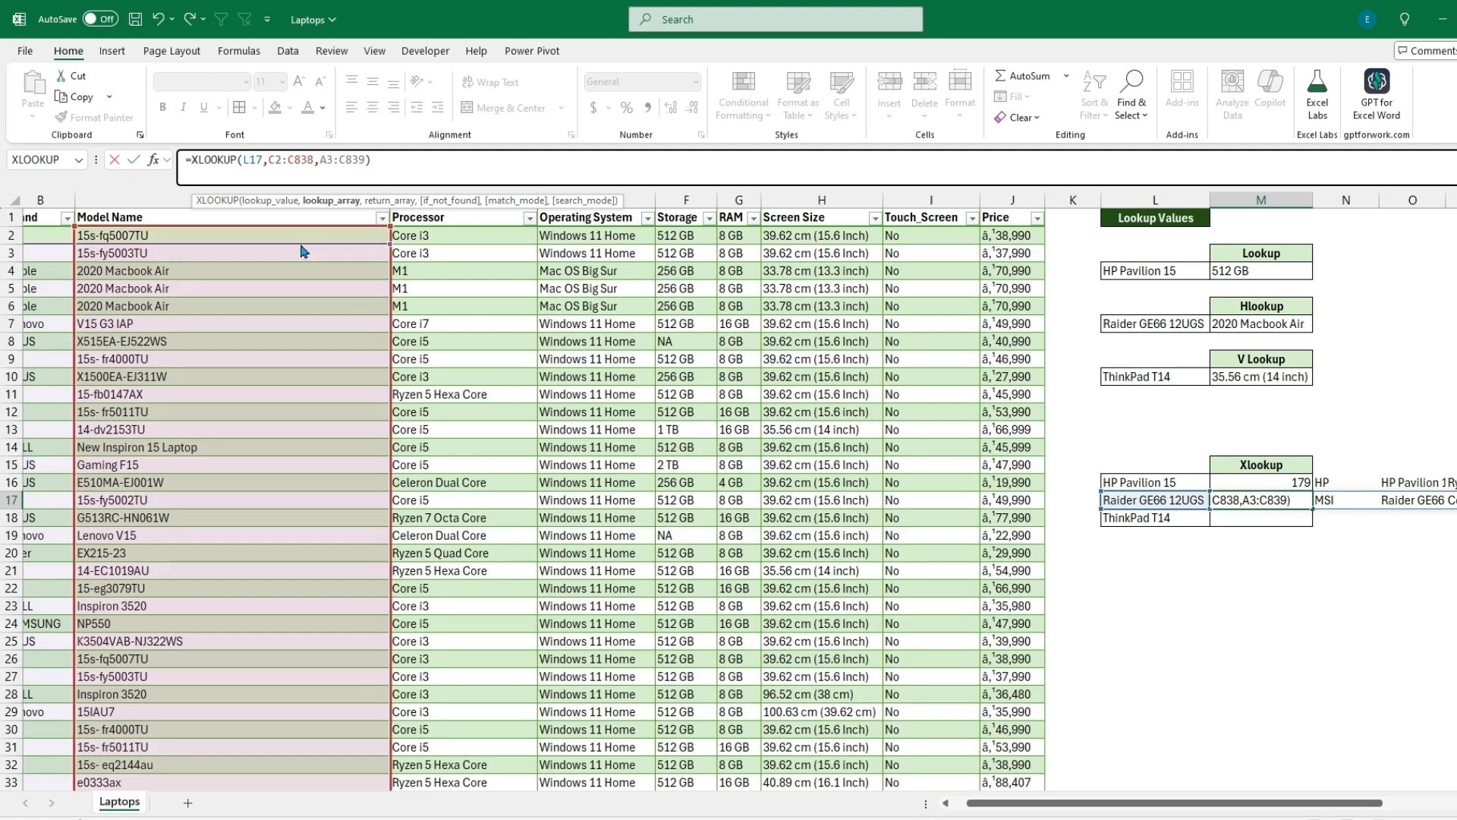
left_click_drag(49, 250, 664, 243)
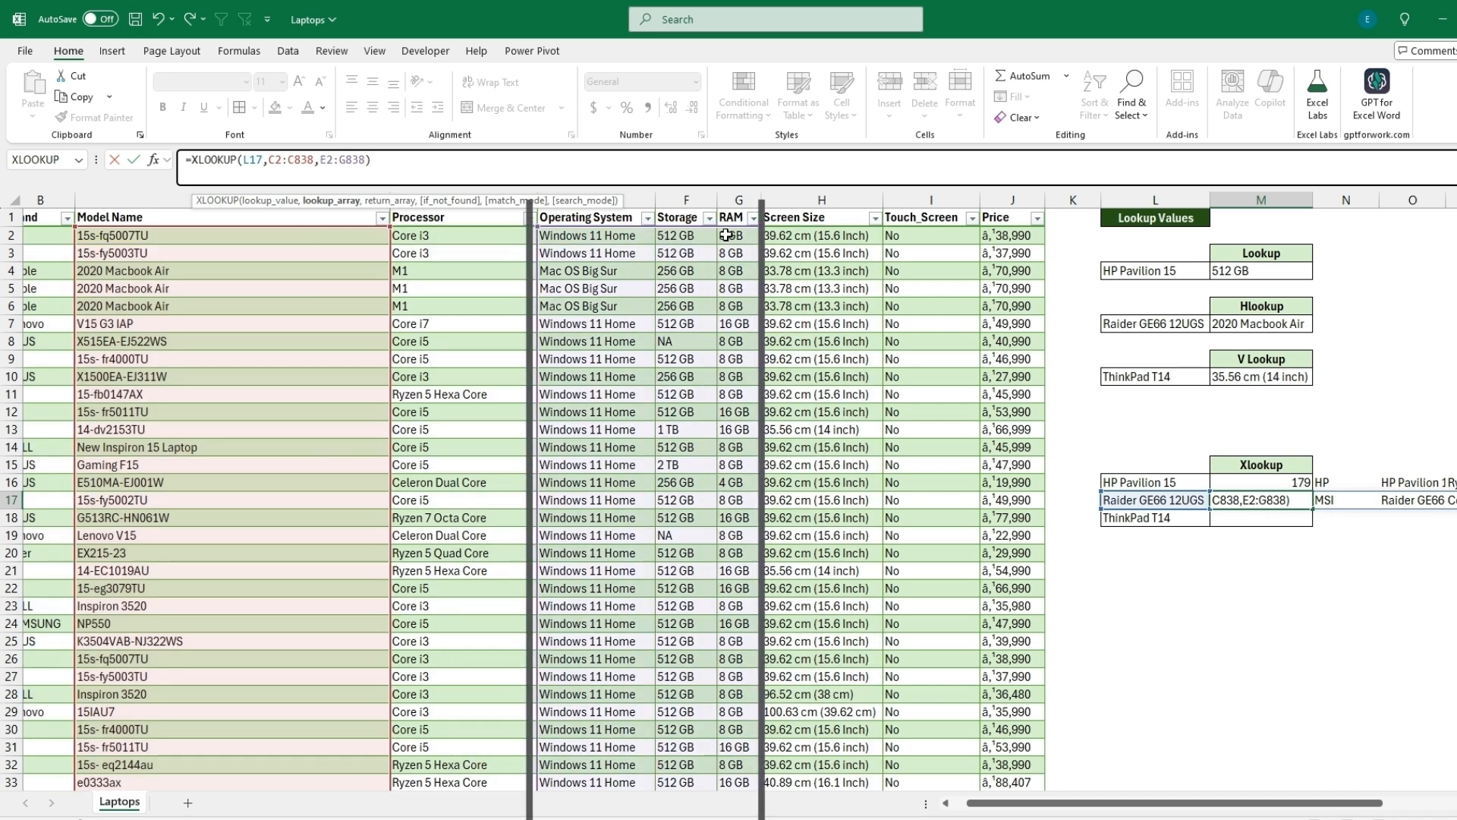
key("Return")
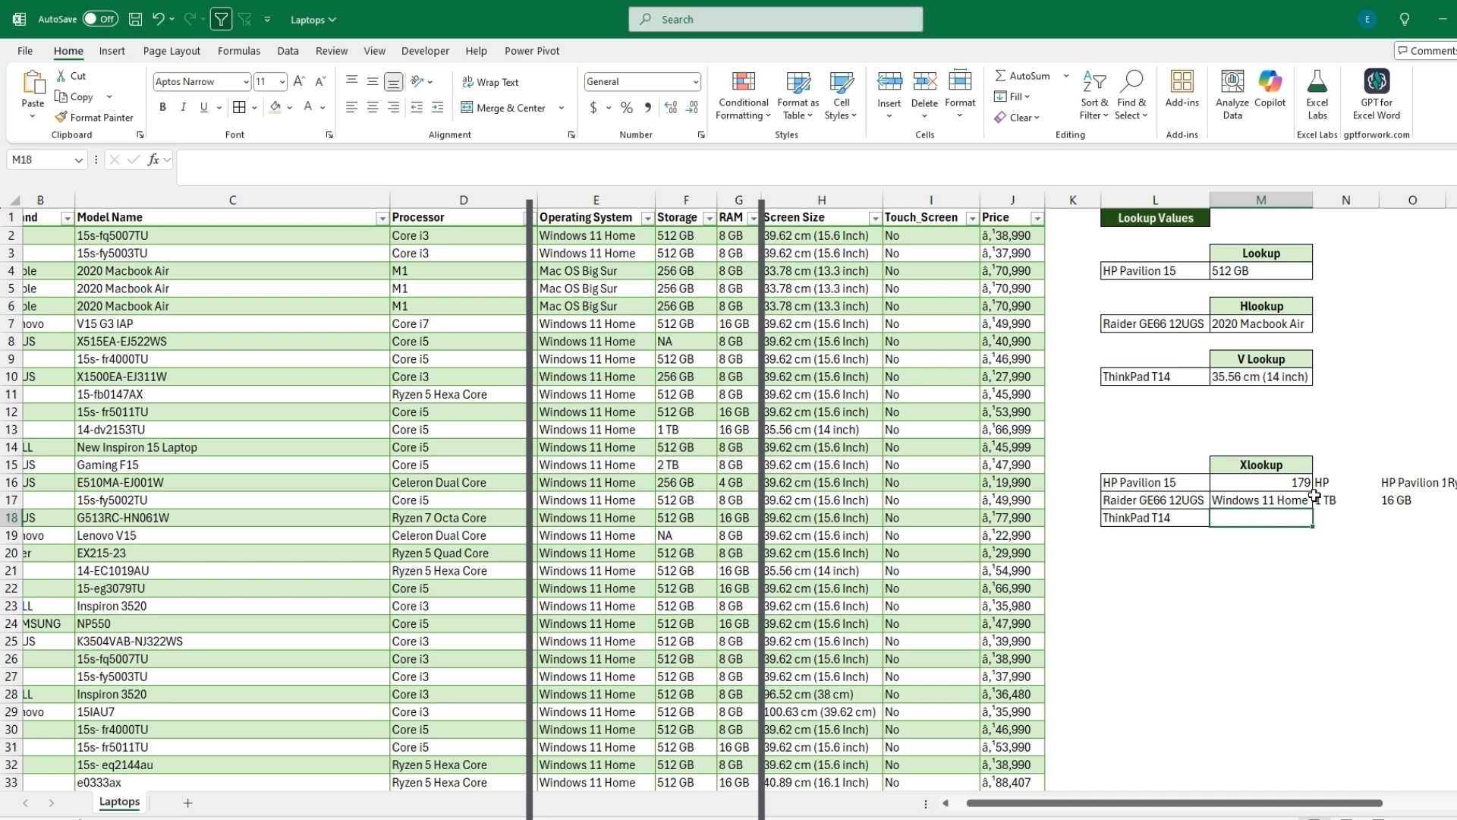
Copy the XLOOKUP formula from M17 down to M18, setting its lookup array to C2:C838 and return array to A2:C838.
left_click(1243, 500)
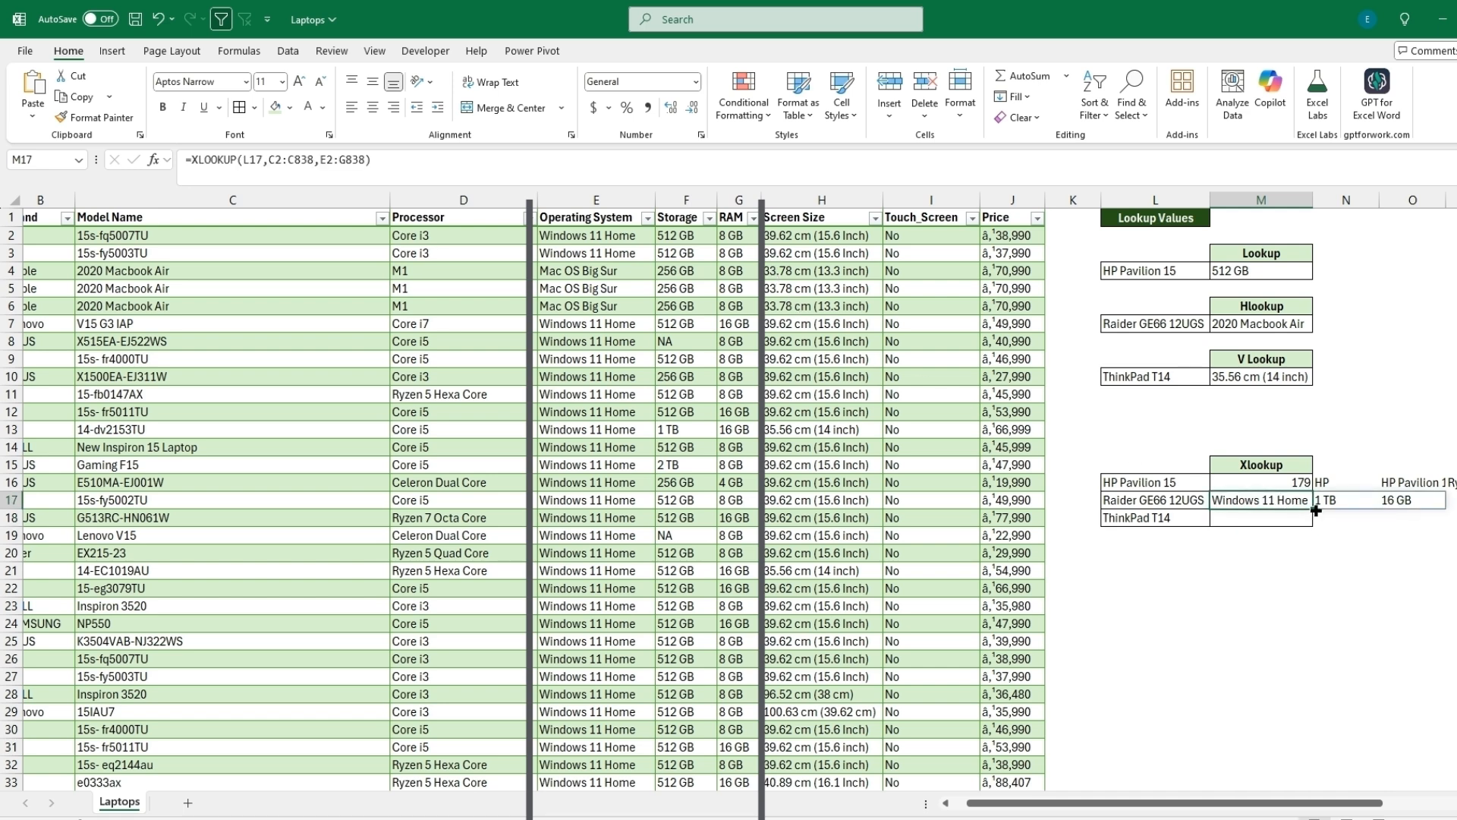
left_click_drag(1313, 506, 1271, 517)
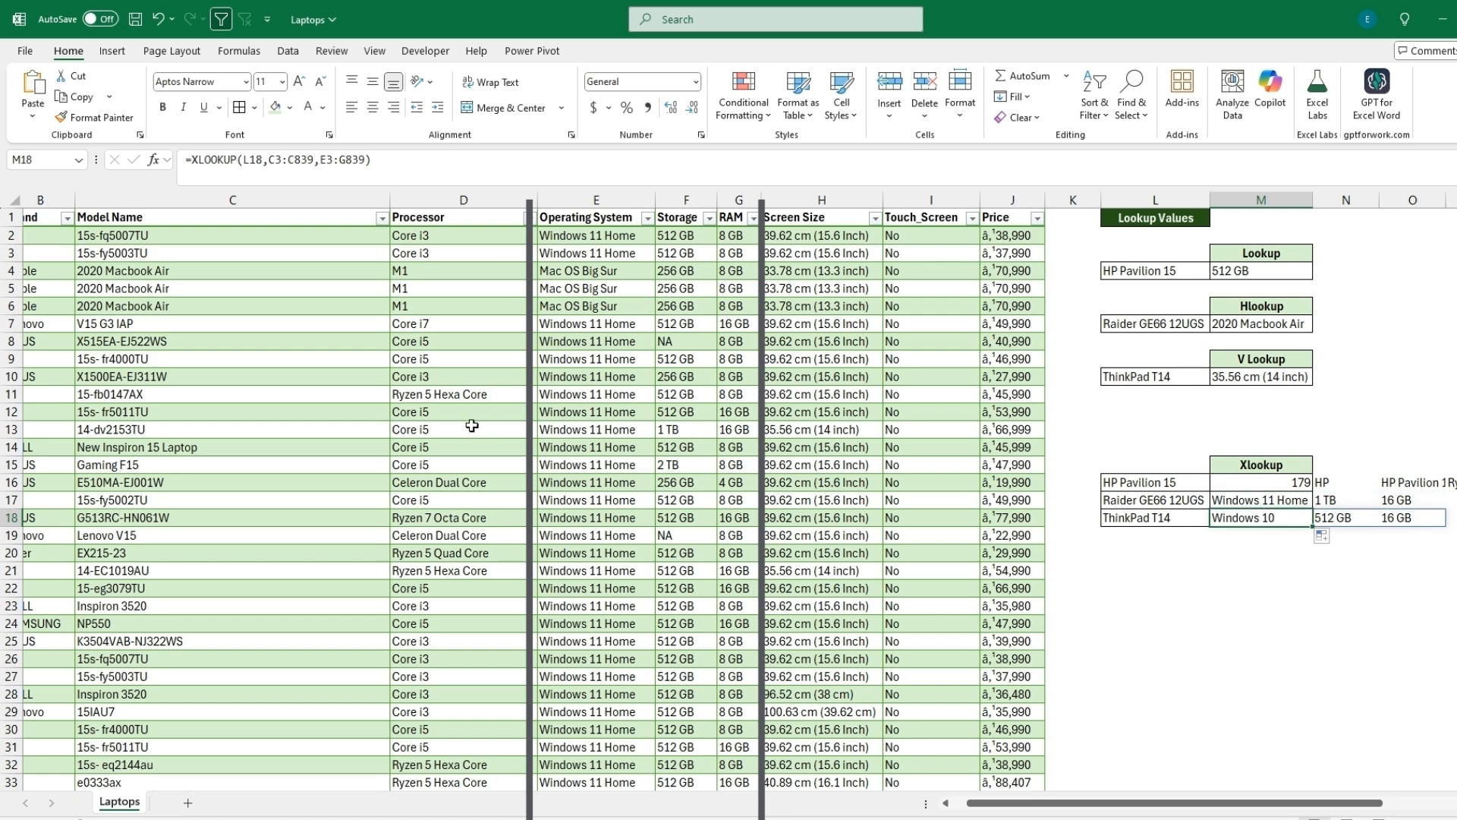
left_click(258, 160)
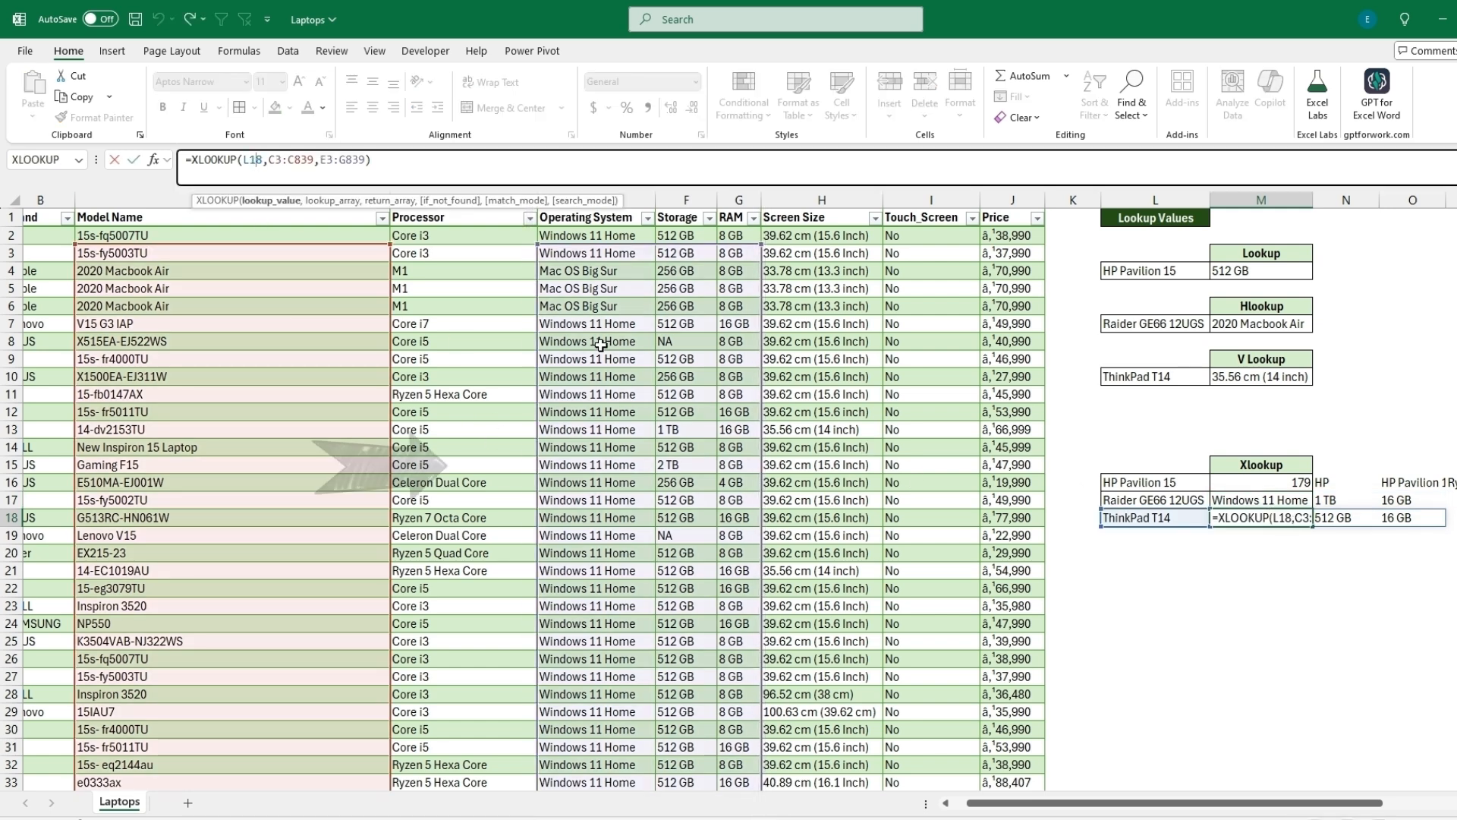
left_click_drag(254, 245, 257, 230)
scroll(683, 285, "left", 1)
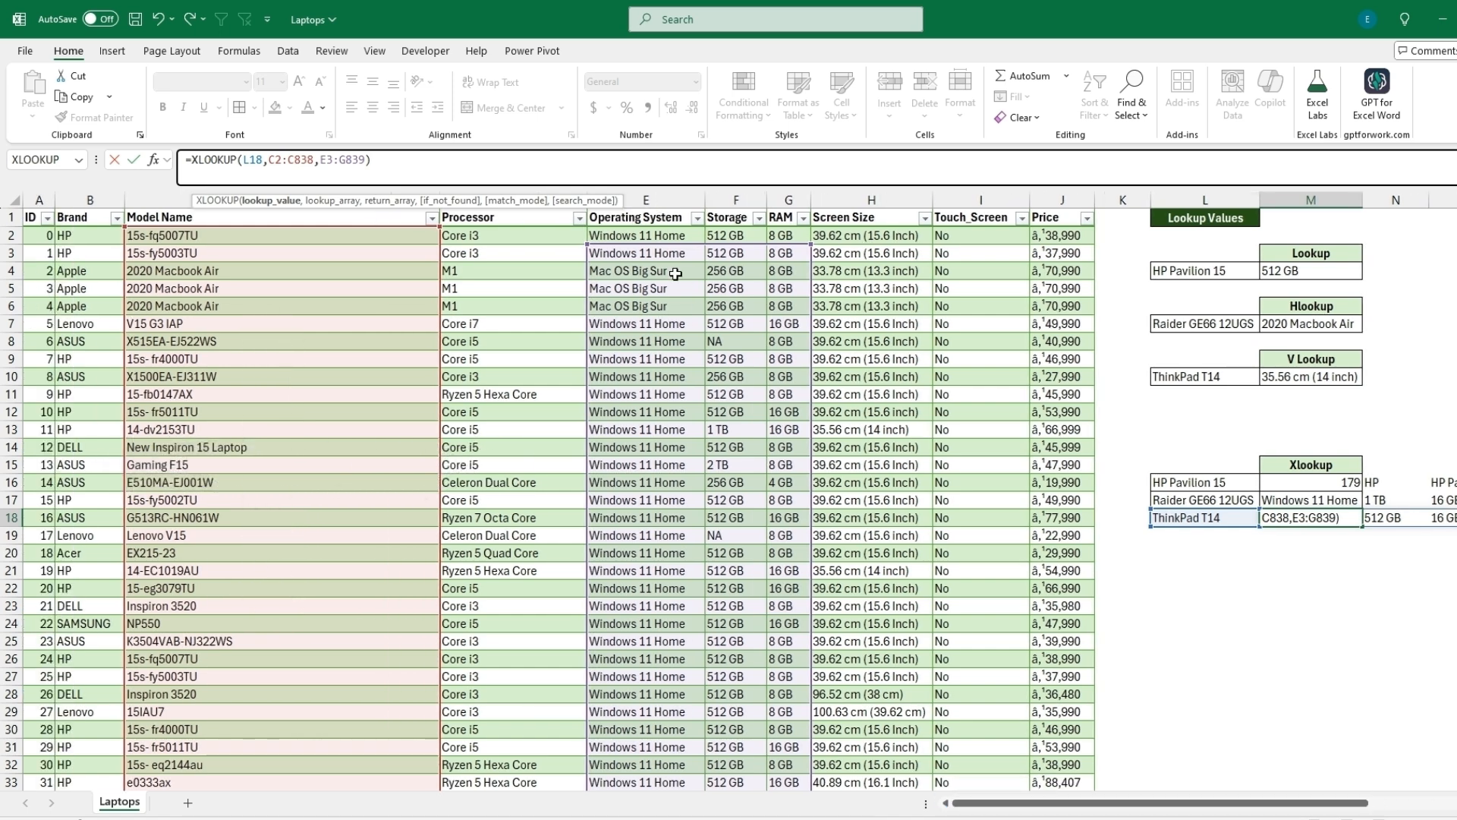
left_click_drag(664, 244, 48, 243)
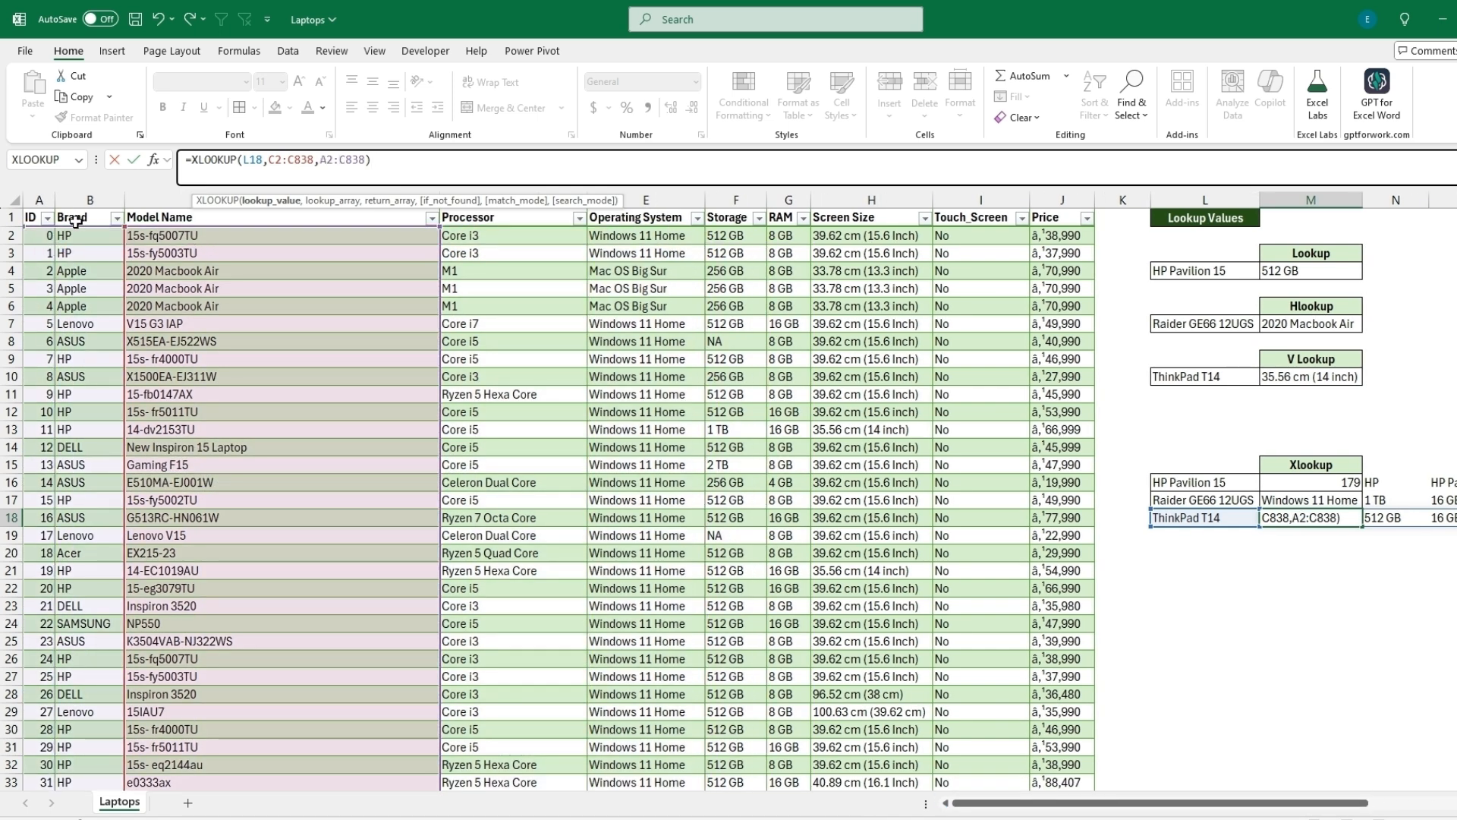
key("Return")
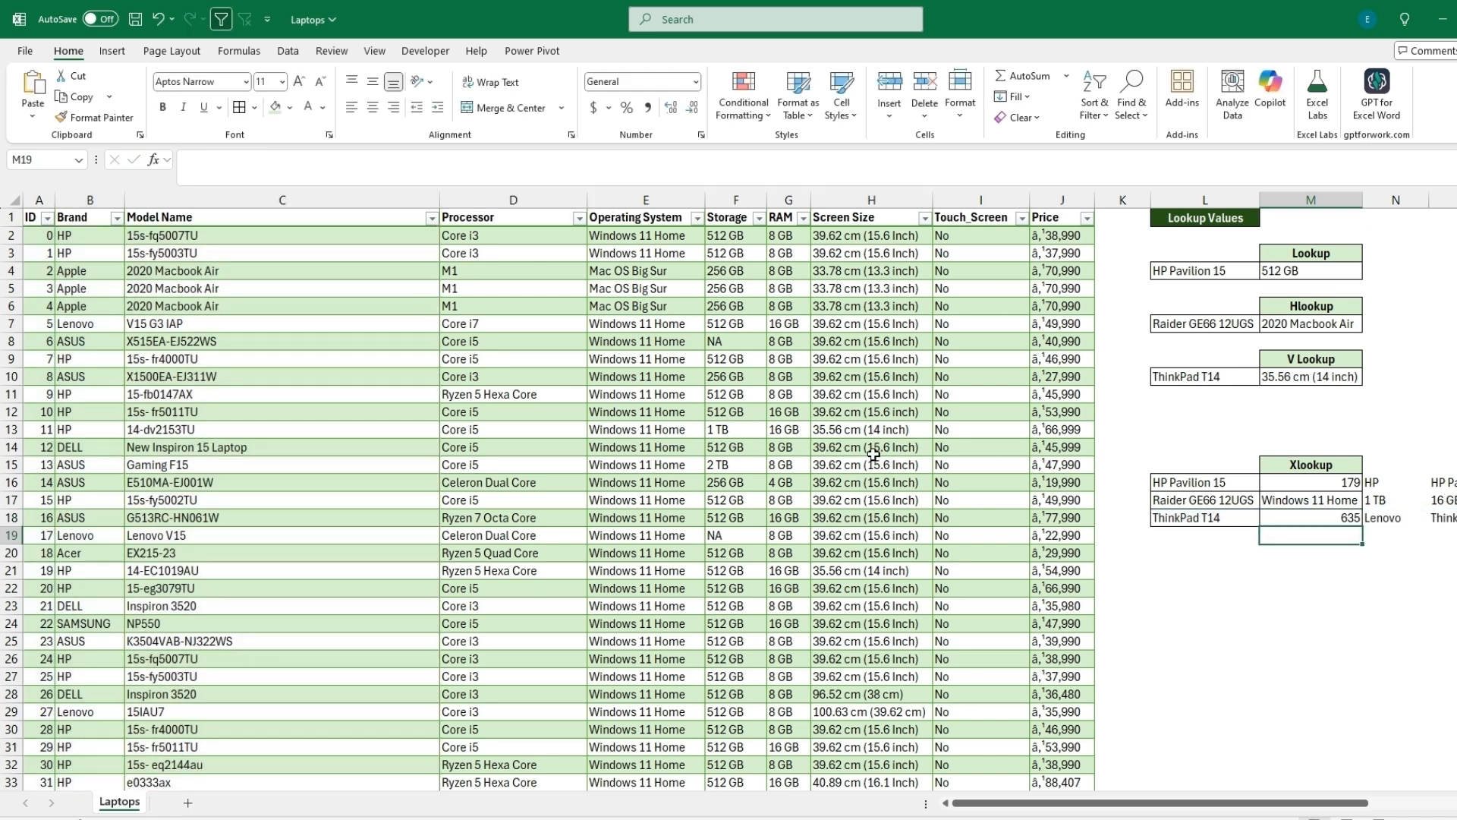